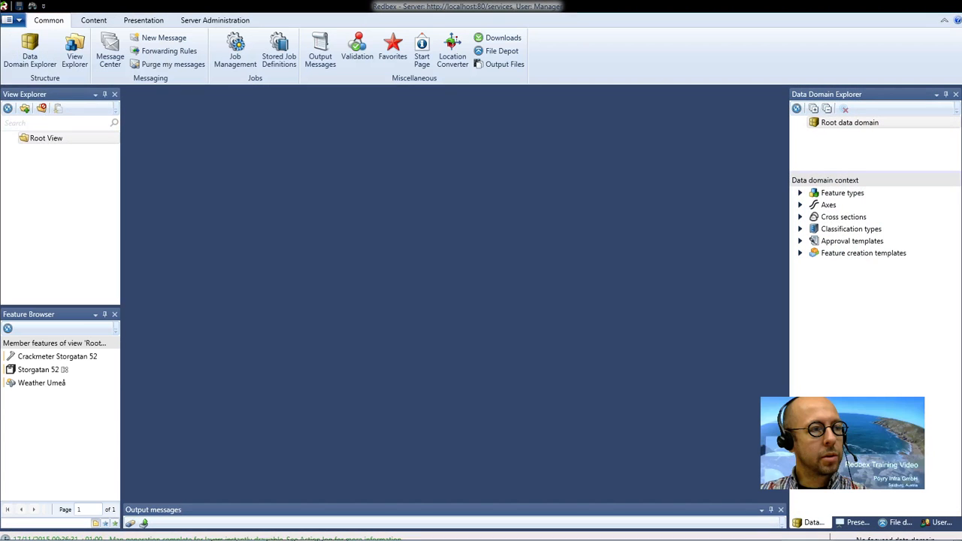
# Step: Switch to the Redbex Reference Manual and read the Spatial data entry on the Feature data page
pyautogui.moveTo(155, 138); pyautogui.dragTo(185, 135)
pyautogui.doubleClick(222, 139)
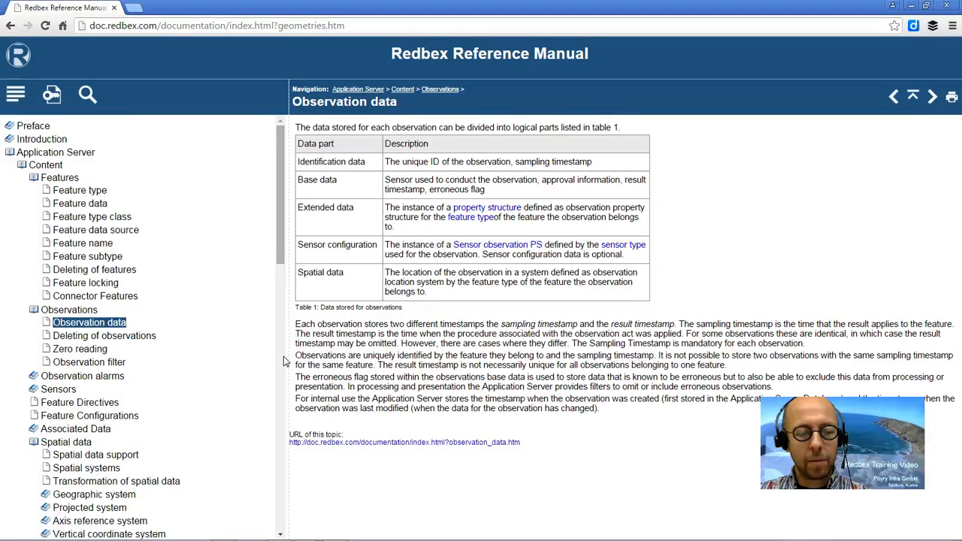
pyautogui.click(65, 178)
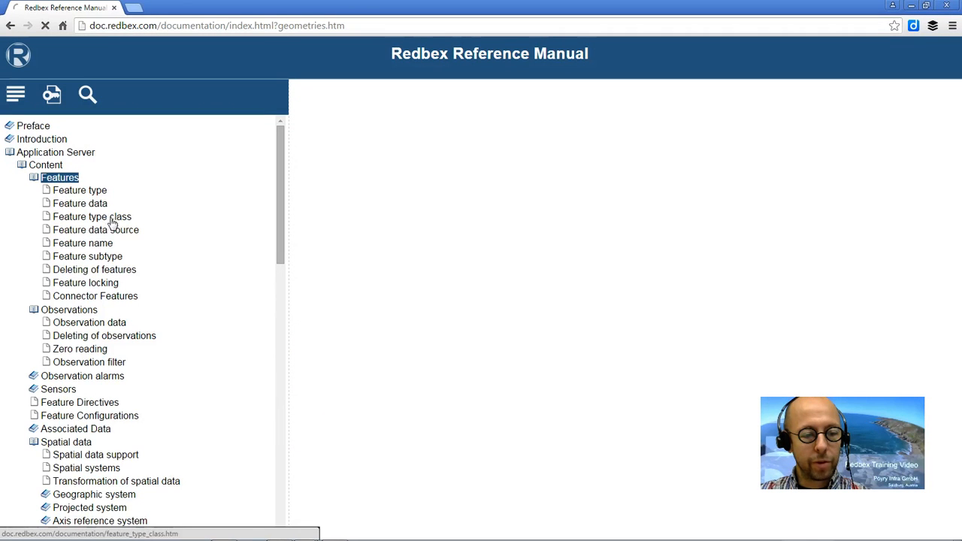
pyautogui.click(79, 204)
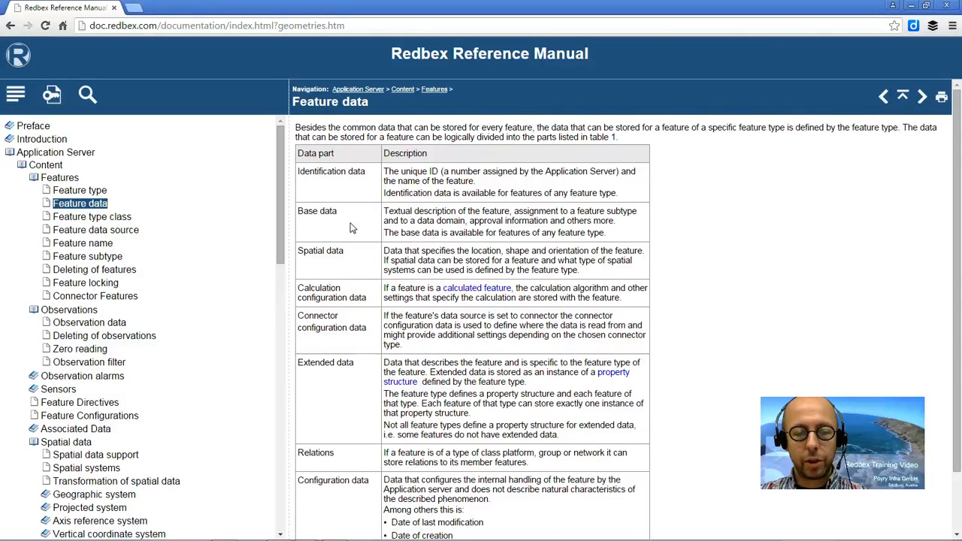
pyautogui.moveTo(582, 272); pyautogui.dragTo(384, 252)
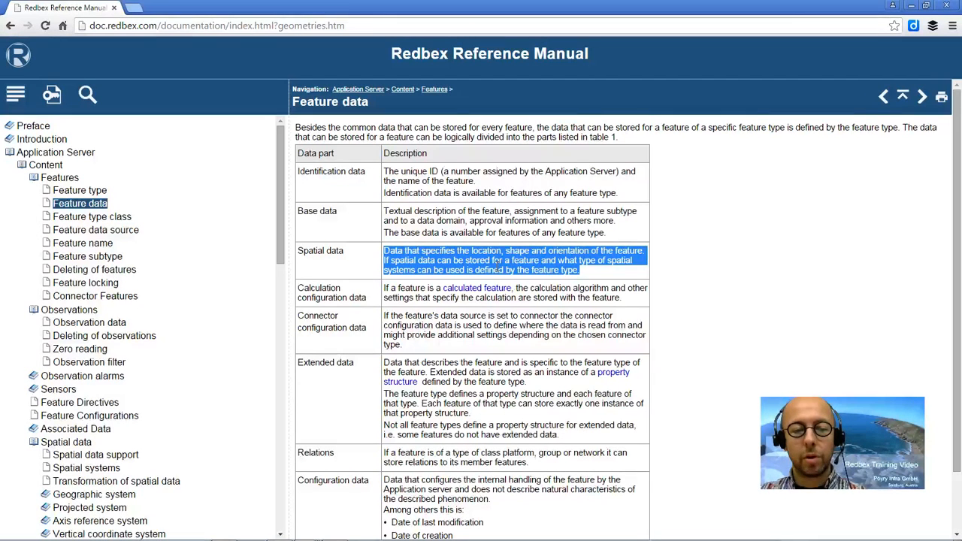
# Step: Review the Extended data and Spatial data entries on the Observation data page, and close the manual
pyautogui.click(102, 324)
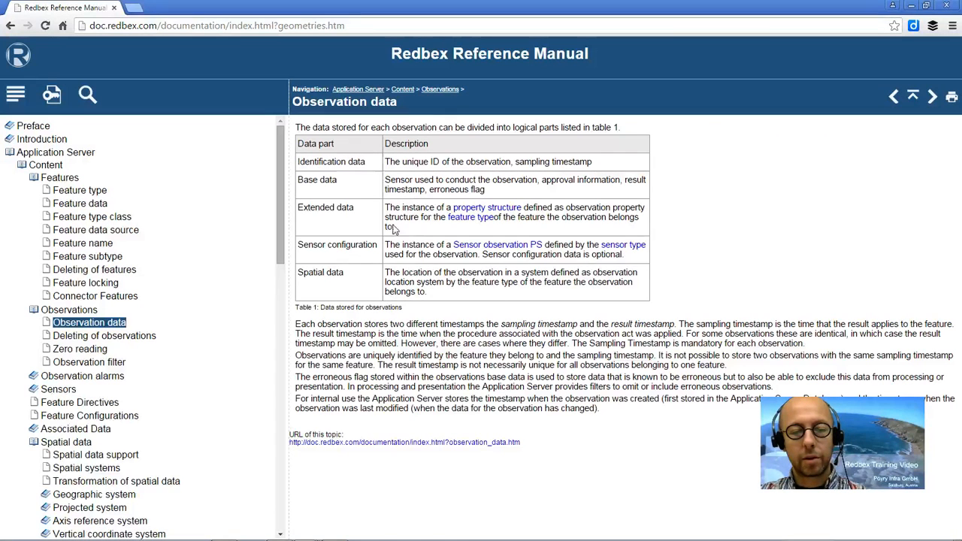
pyautogui.moveTo(399, 225); pyautogui.dragTo(388, 209)
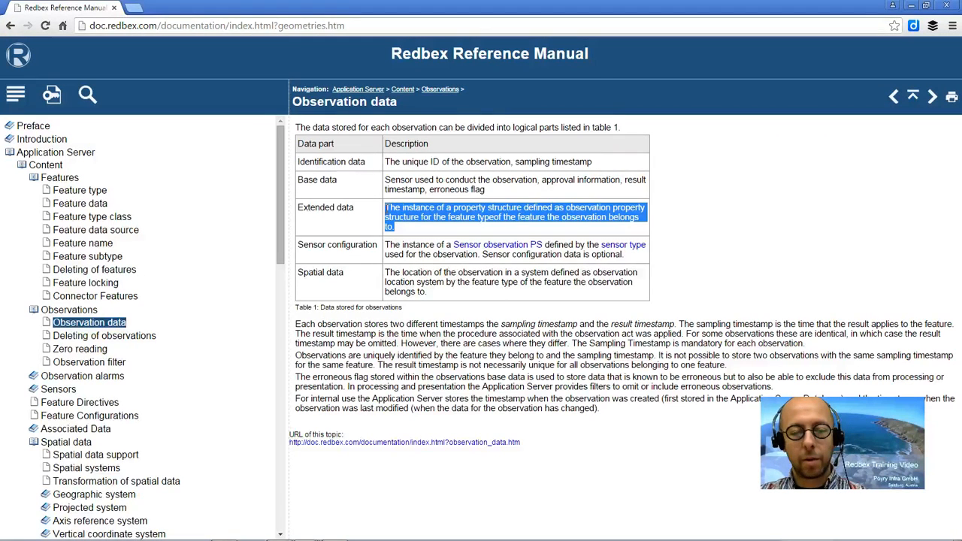
pyautogui.click(445, 269)
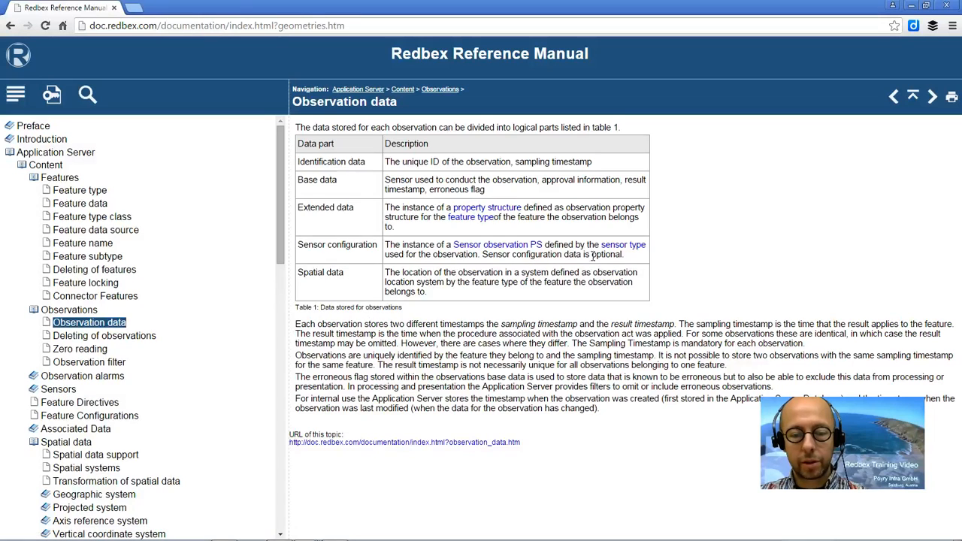
pyautogui.moveTo(432, 298); pyautogui.dragTo(385, 272)
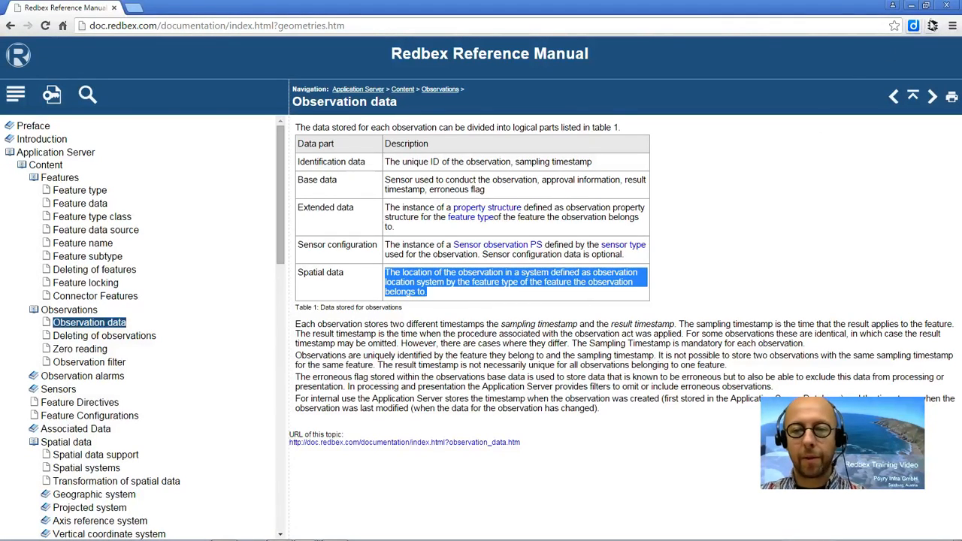
pyautogui.click(947, 8)
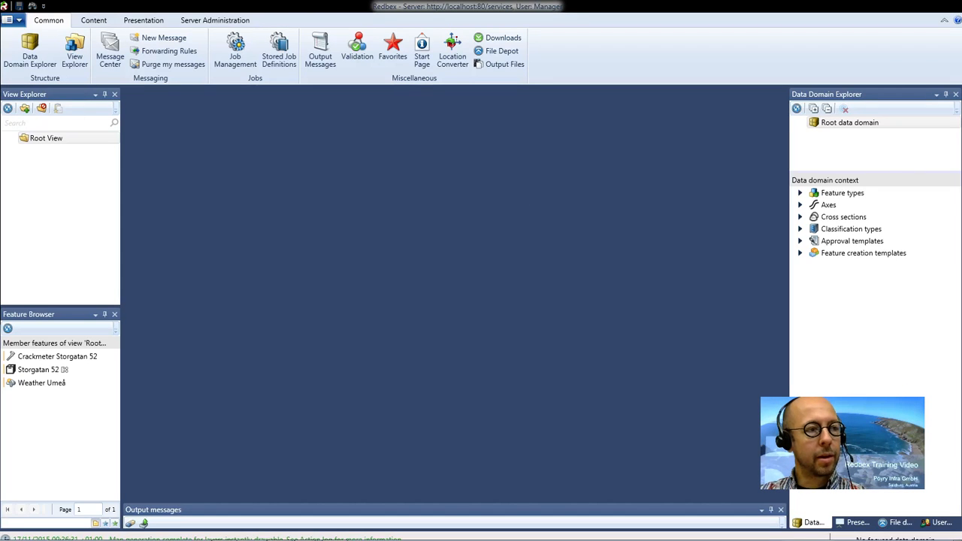
# Step: Bring up the manual's Spatial data support page and examine the three support types: none, SSF and SSO
pyautogui.moveTo(0, 45); pyautogui.dragTo(260, 116)
pyautogui.doubleClick(260, 116)
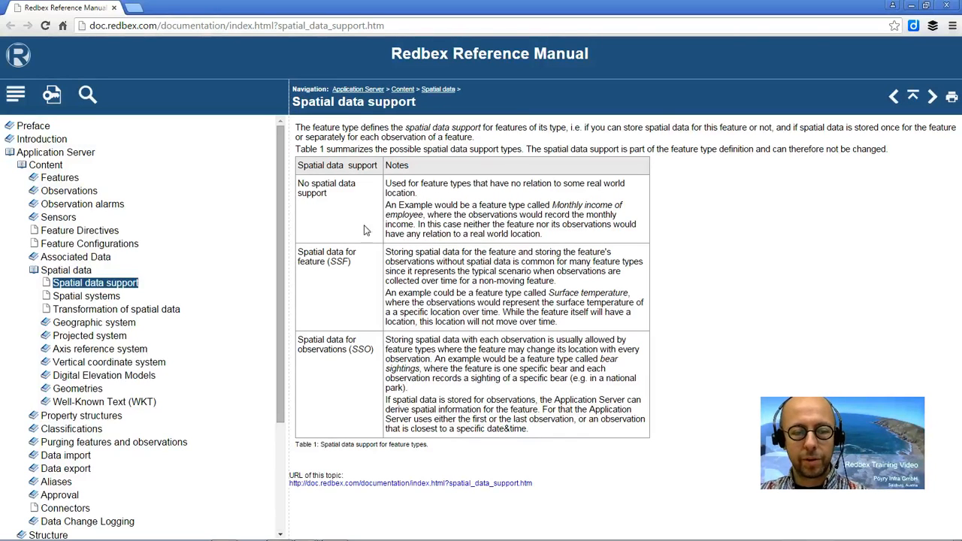
pyautogui.moveTo(299, 184); pyautogui.dragTo(336, 213)
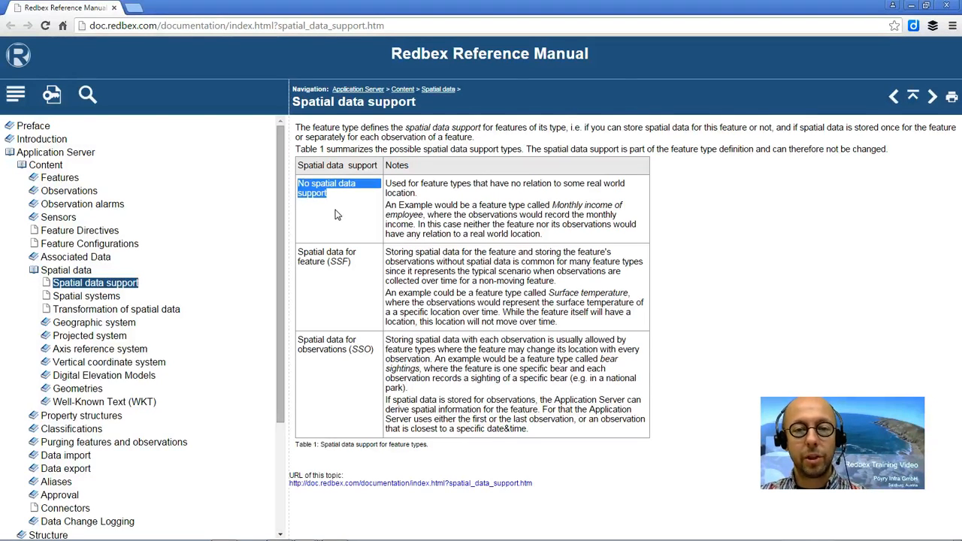
pyautogui.click(362, 265)
pyautogui.moveTo(297, 256); pyautogui.dragTo(348, 263)
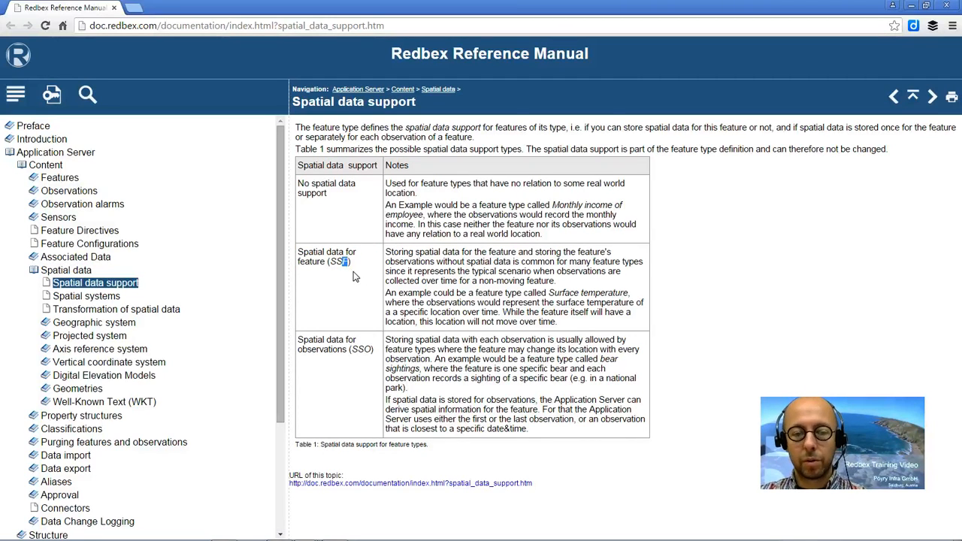
pyautogui.moveTo(299, 339); pyautogui.dragTo(369, 349)
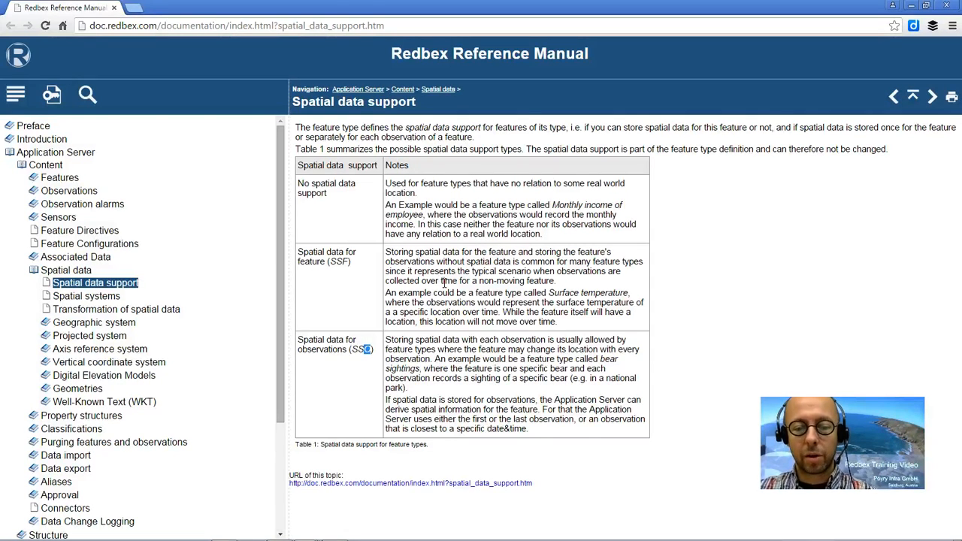
# Step: Examine the Surface temperature and bear sightings examples for SSF and SSO, and close the Spatial data support page
pyautogui.click(503, 295)
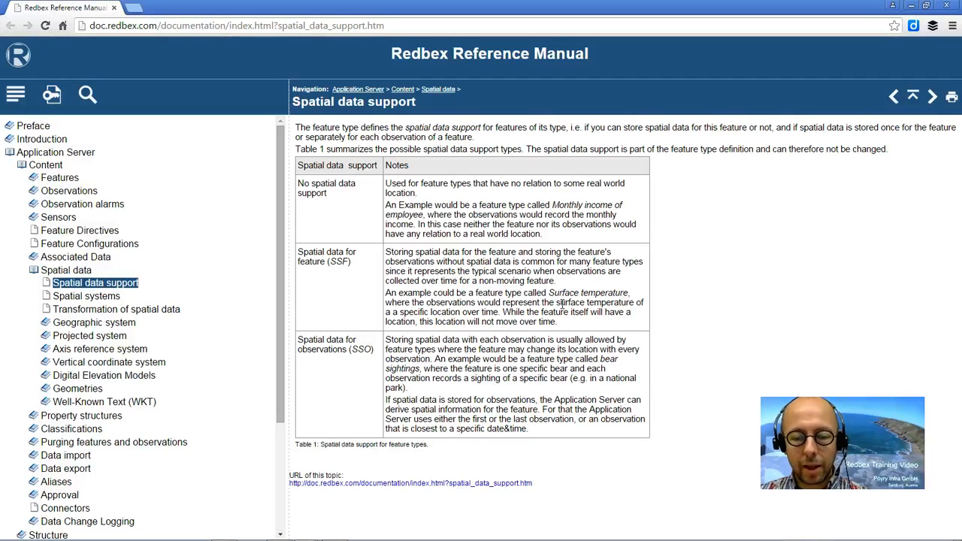
pyautogui.moveTo(548, 293); pyautogui.dragTo(628, 292)
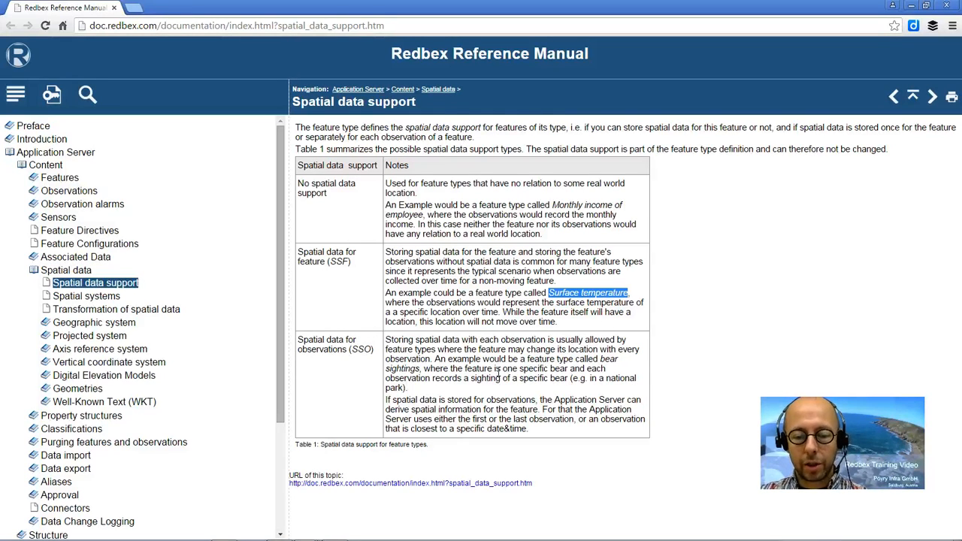
pyautogui.click(541, 392)
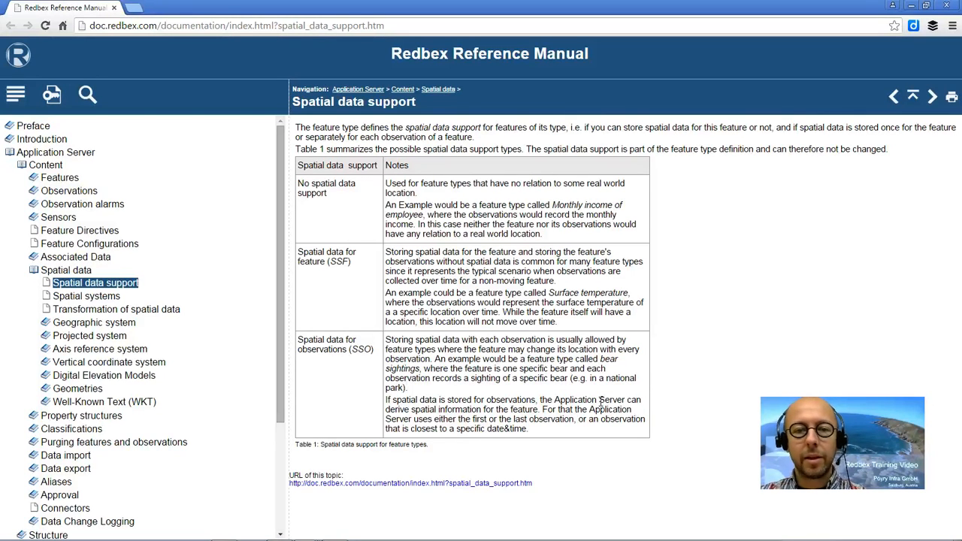
pyautogui.moveTo(600, 359); pyautogui.dragTo(421, 369)
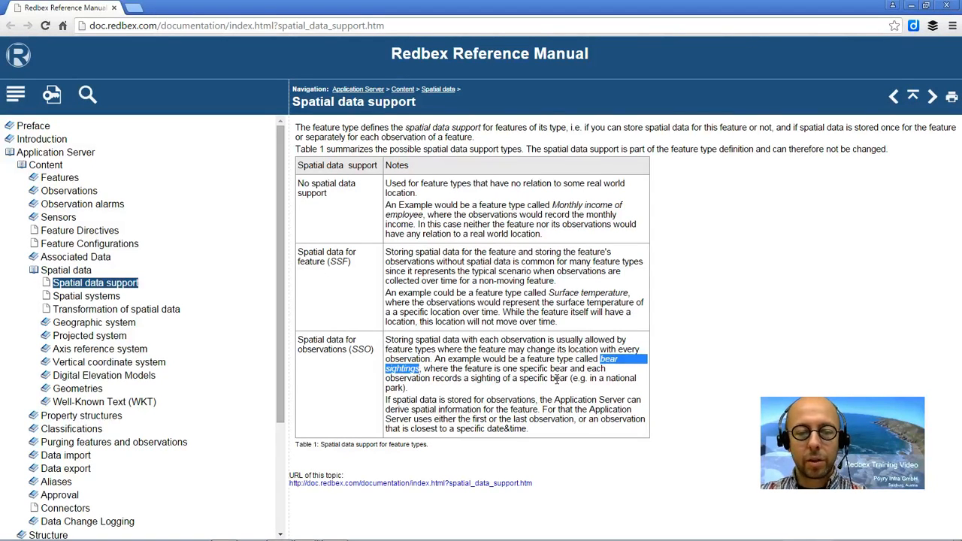
pyautogui.click(947, 7)
# Step: Read the manual's Spatial systems page in a maximized window and close it
pyautogui.moveTo(0, 69); pyautogui.dragTo(448, 147)
pyautogui.doubleClick(448, 147)
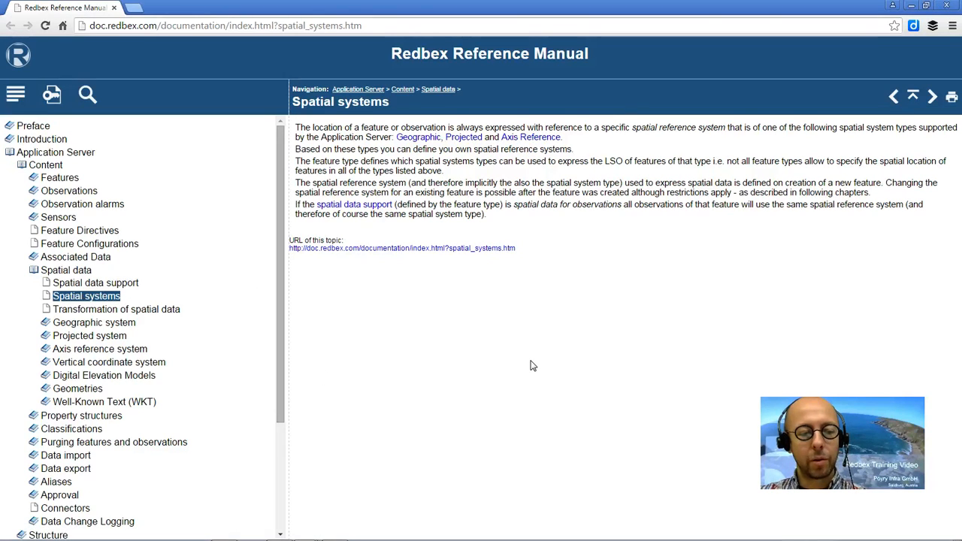
pyautogui.click(948, 6)
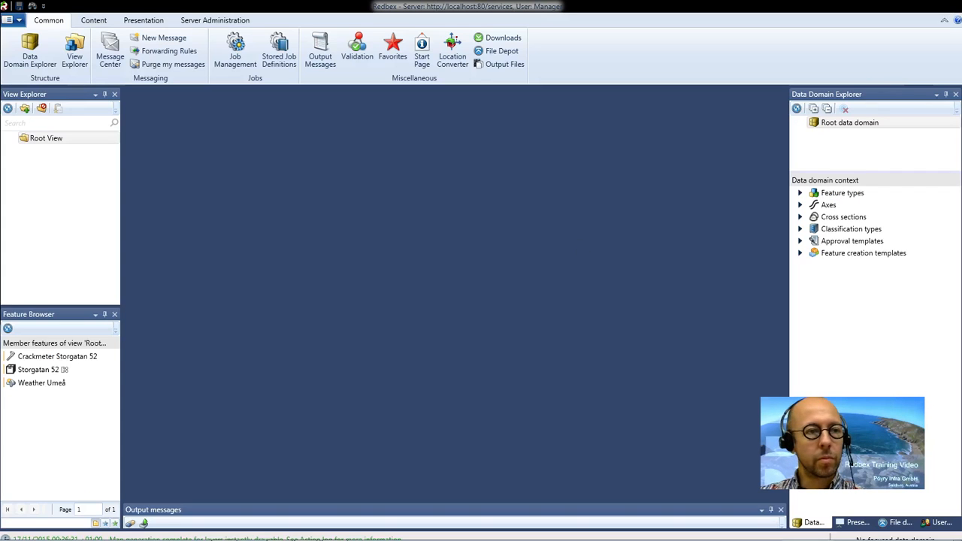
# Step: Maximize the manual's Ground water level page and check its allowed spatial systems and geometries
pyautogui.moveTo(0, 68); pyautogui.dragTo(384, 87)
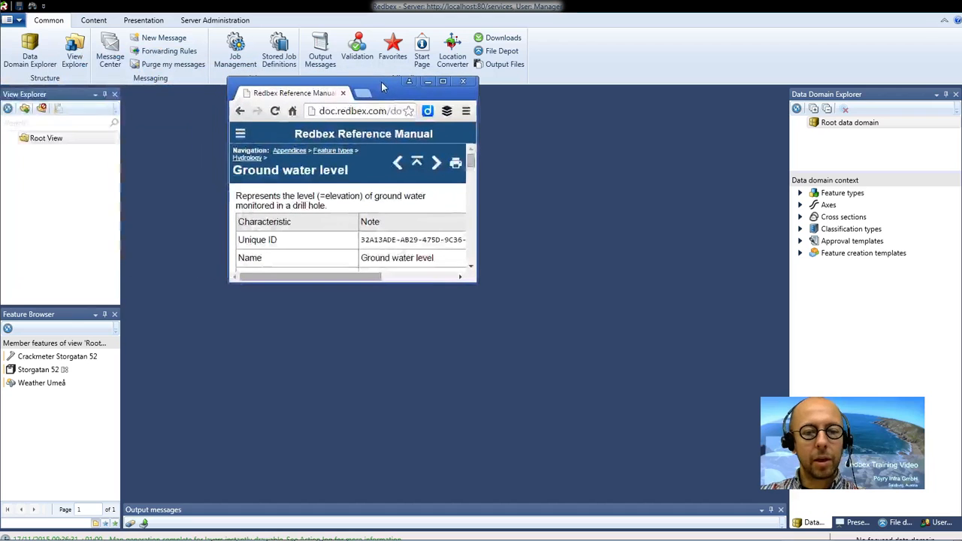
pyautogui.click(442, 81)
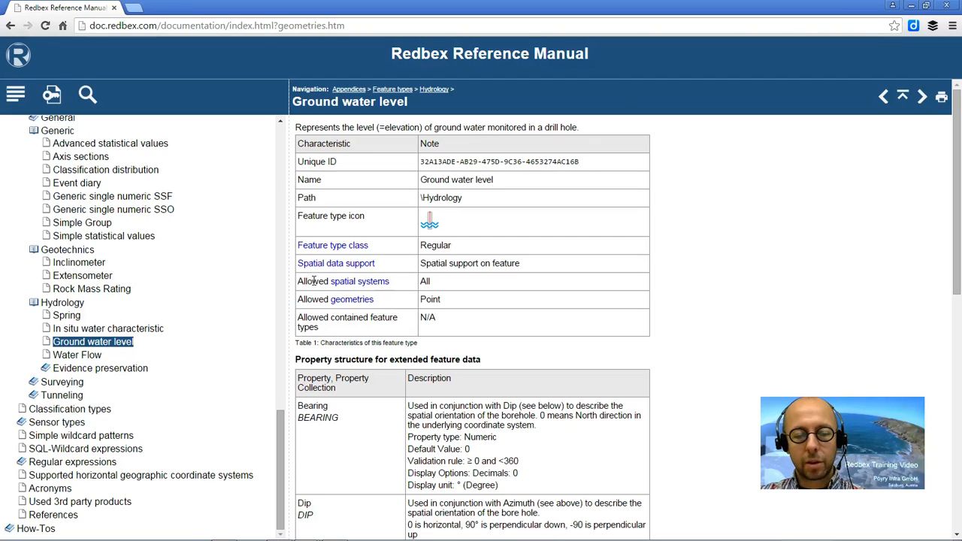
pyautogui.doubleClick(425, 281)
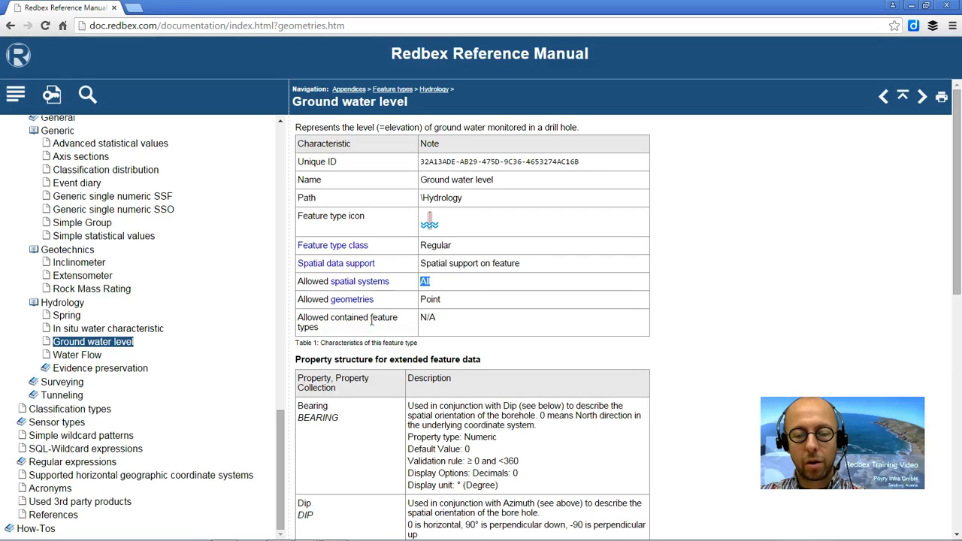
pyautogui.doubleClick(430, 299)
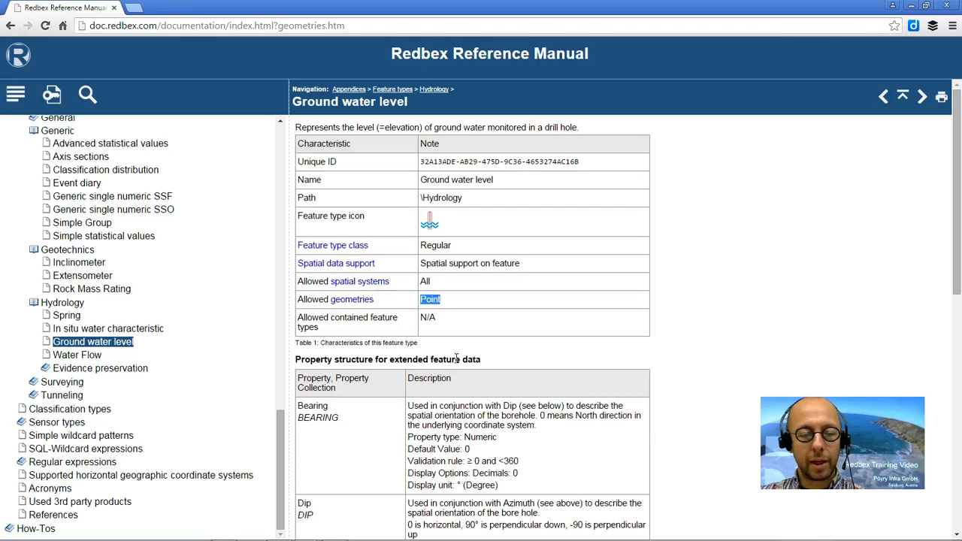
# Step: Open the Simple Group feature type page and check its allowed geometries
pyautogui.click(100, 224)
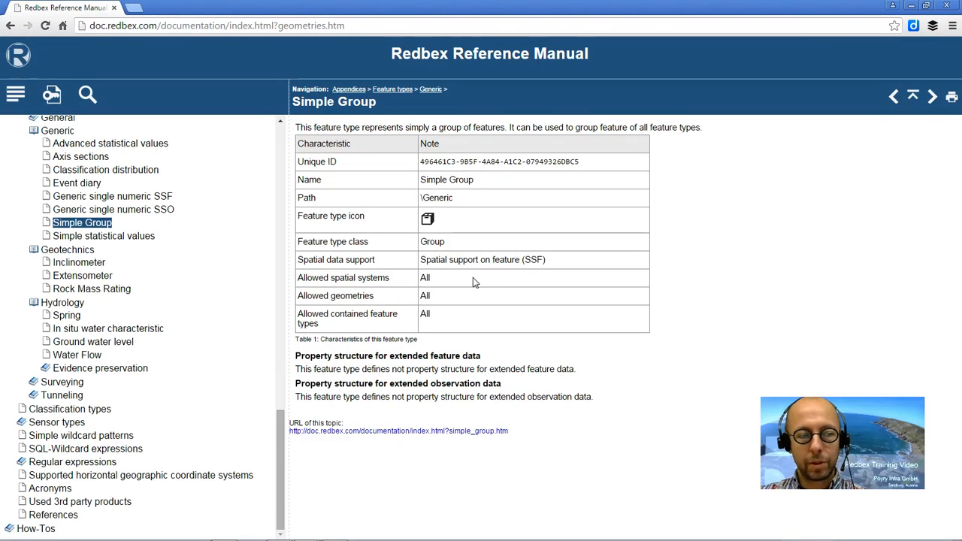
pyautogui.doubleClick(426, 297)
pyautogui.click(498, 311)
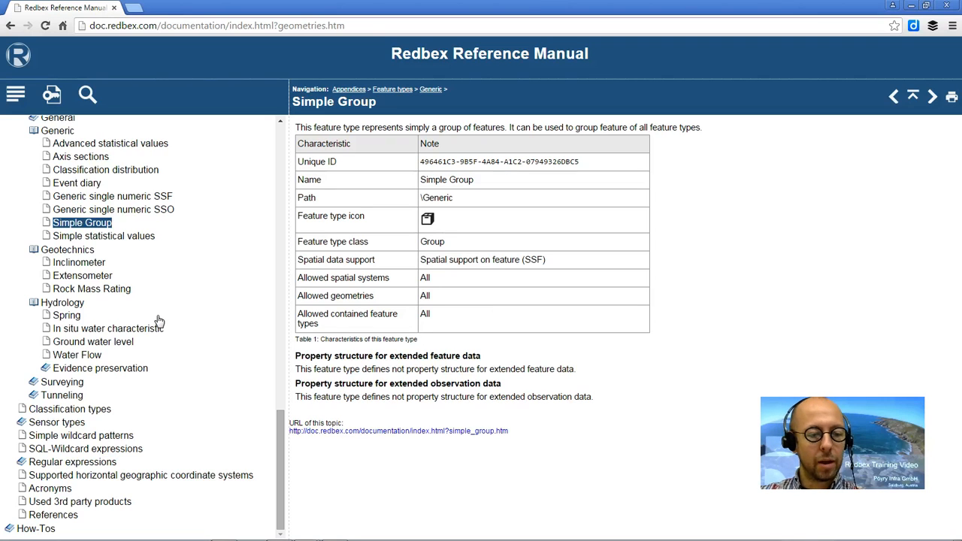
# Step: Check the allowed spatial systems and geometry types of the 3D Movement feature type under Surveying, and close the manual
pyautogui.click(34, 384)
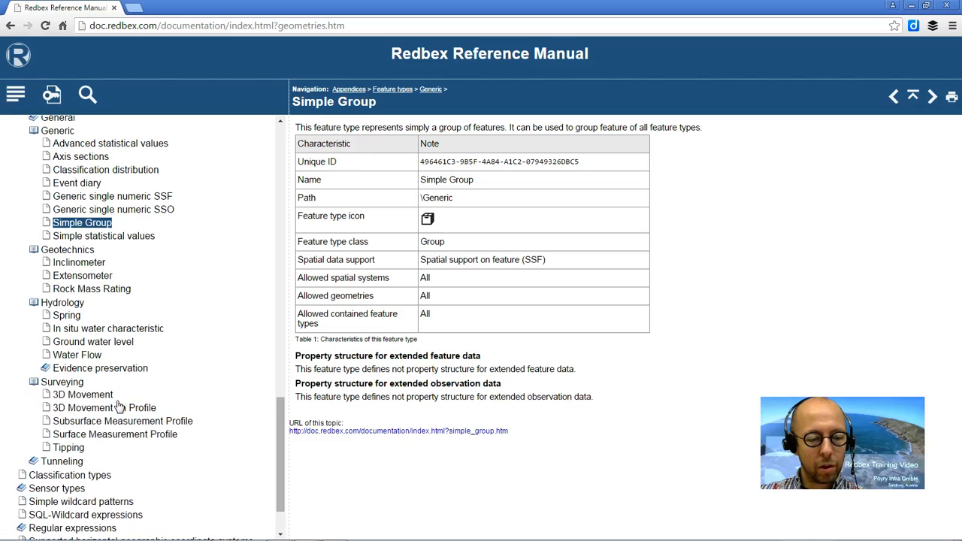
pyautogui.click(82, 400)
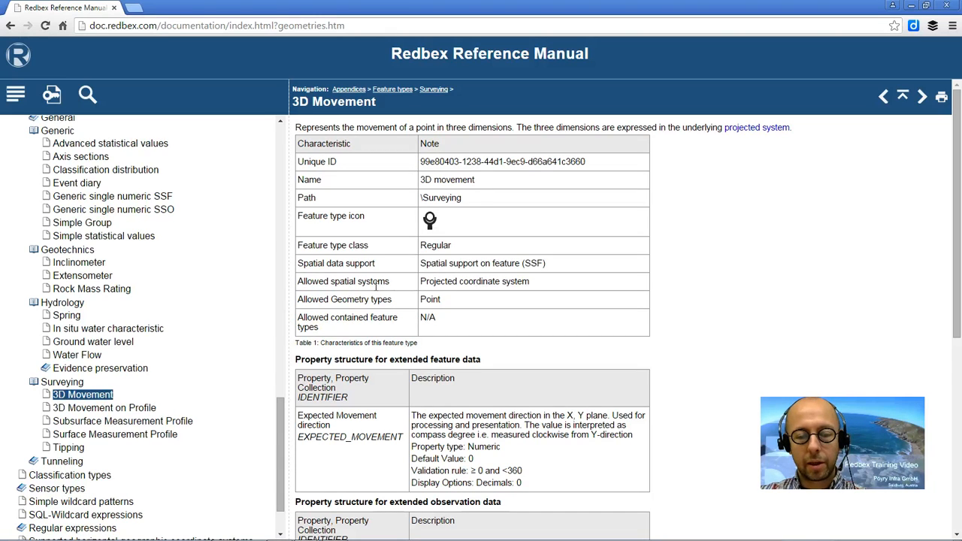
pyautogui.moveTo(421, 282); pyautogui.dragTo(531, 282)
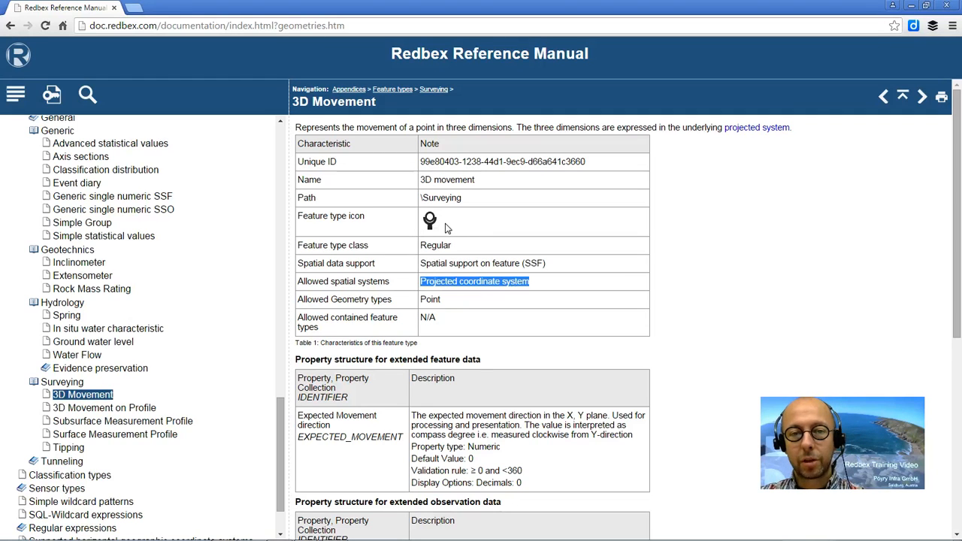
pyautogui.moveTo(299, 299); pyautogui.dragTo(396, 303)
pyautogui.doubleClick(432, 301)
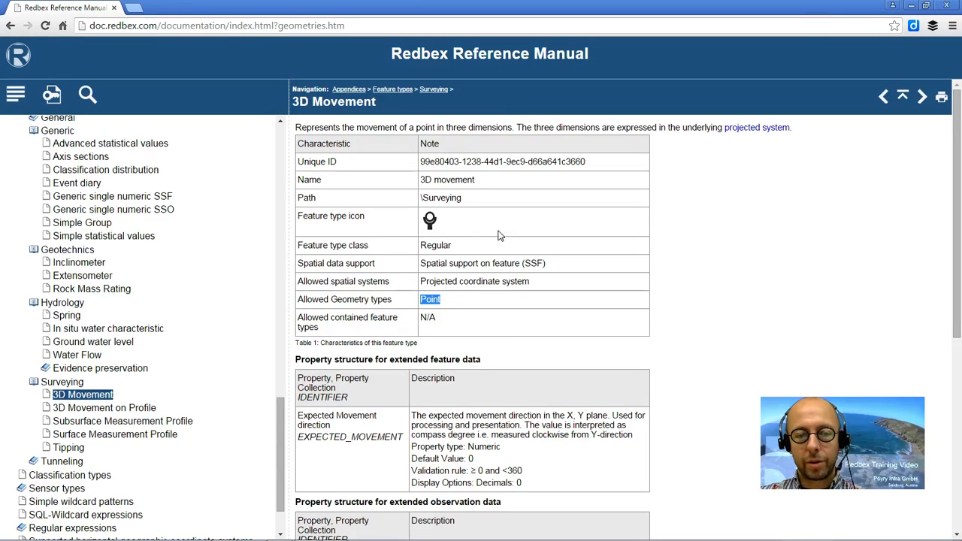
pyautogui.click(948, 6)
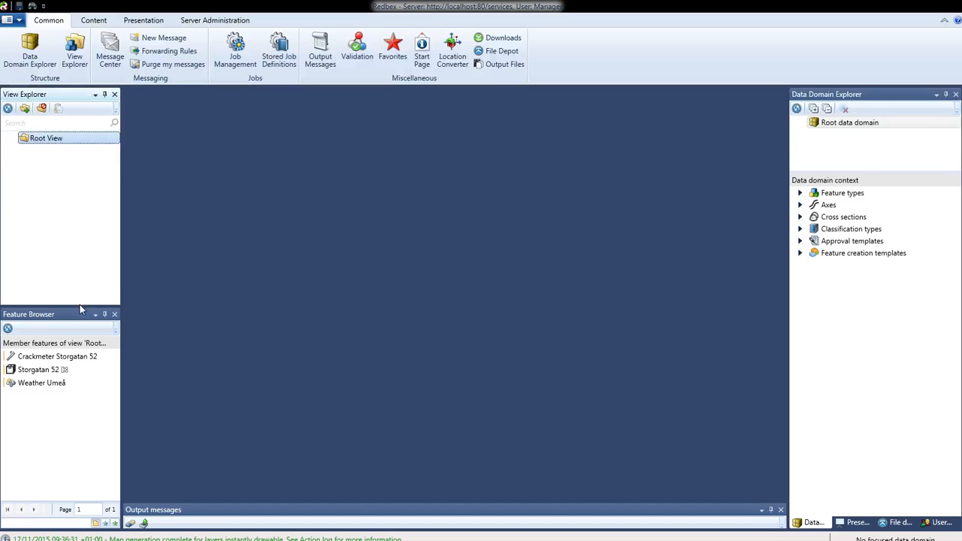
# Step: Enlarge the Feature Browser and select Crackmeter Storgatan 52, Storgatan 52 and Weather Umeå in turn
pyautogui.moveTo(78, 305); pyautogui.dragTo(81, 230)
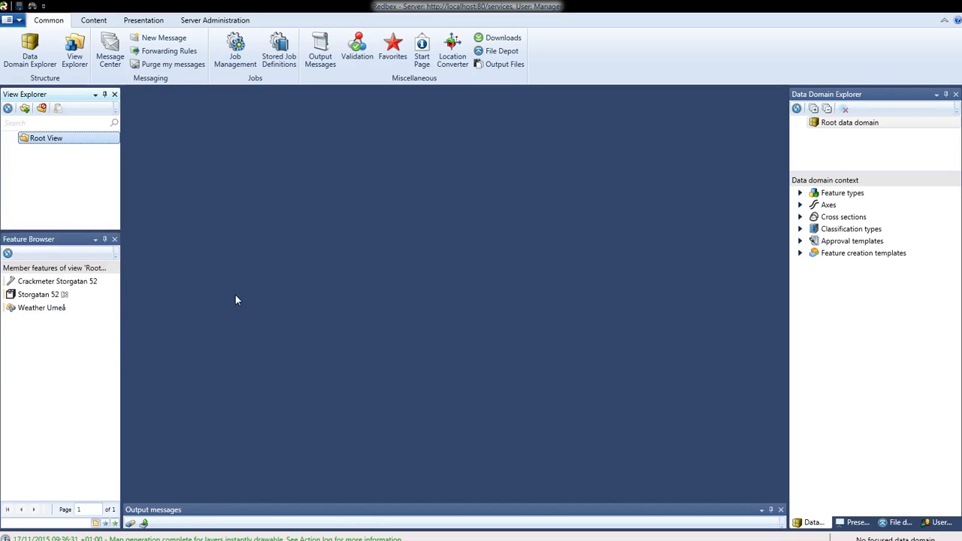
pyautogui.click(56, 283)
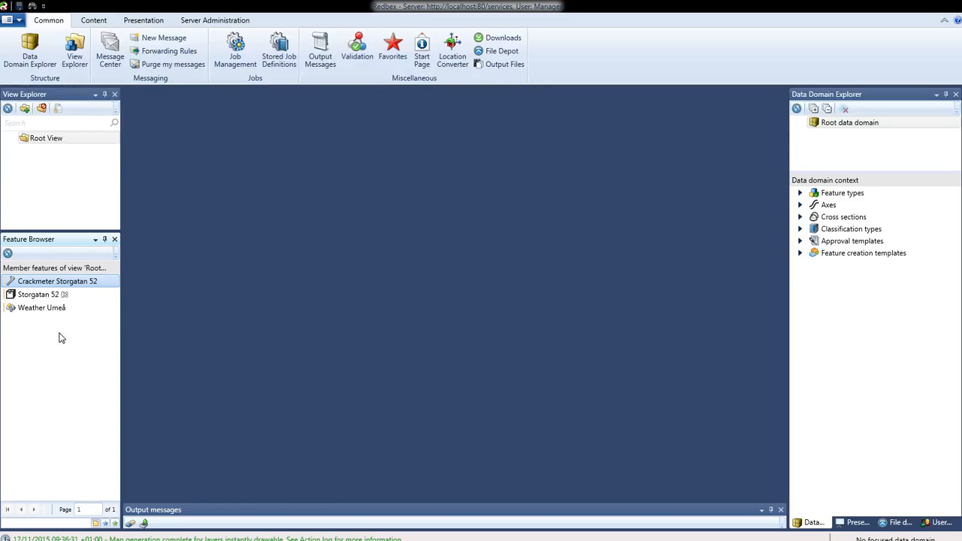
pyautogui.click(39, 295)
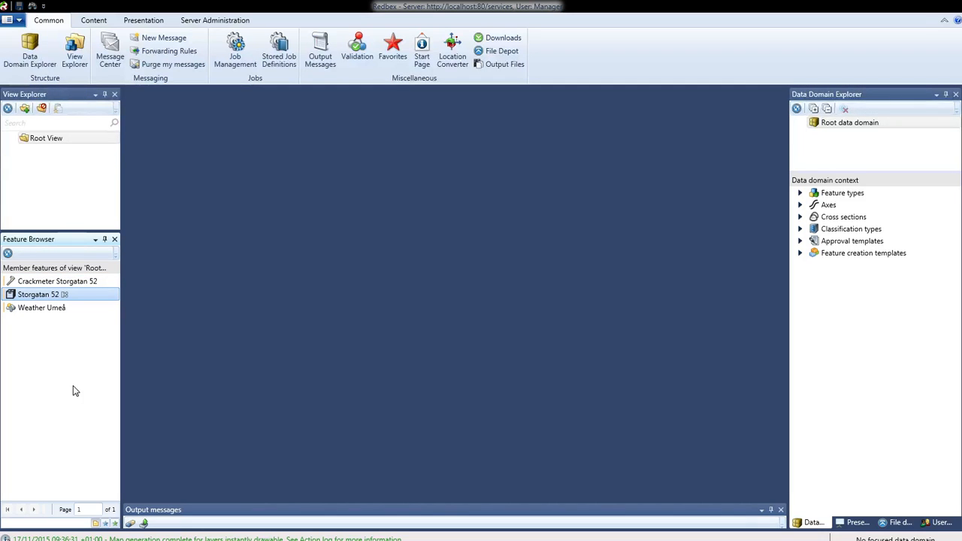
pyautogui.moveTo(26, 299)
pyautogui.click(35, 308)
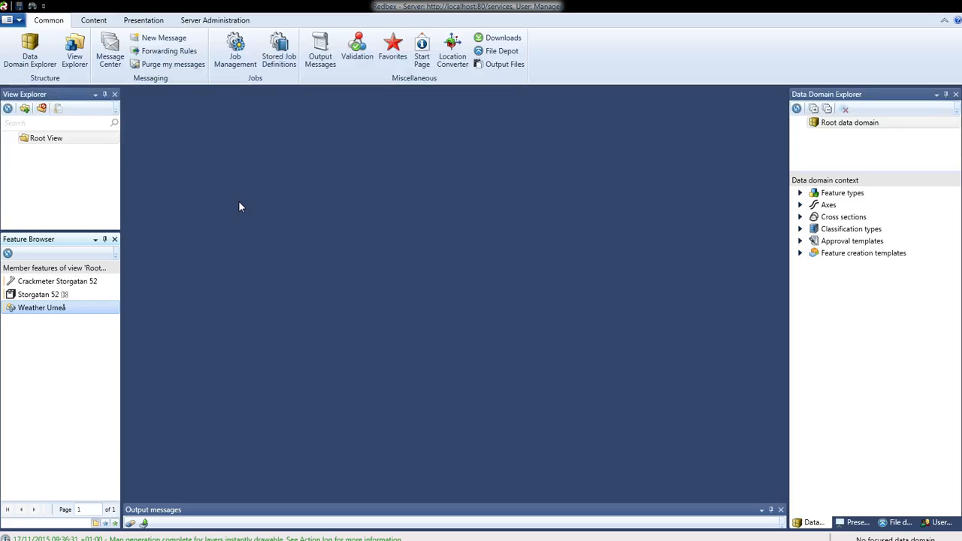
# Step: Create a new map view
pyautogui.click(143, 21)
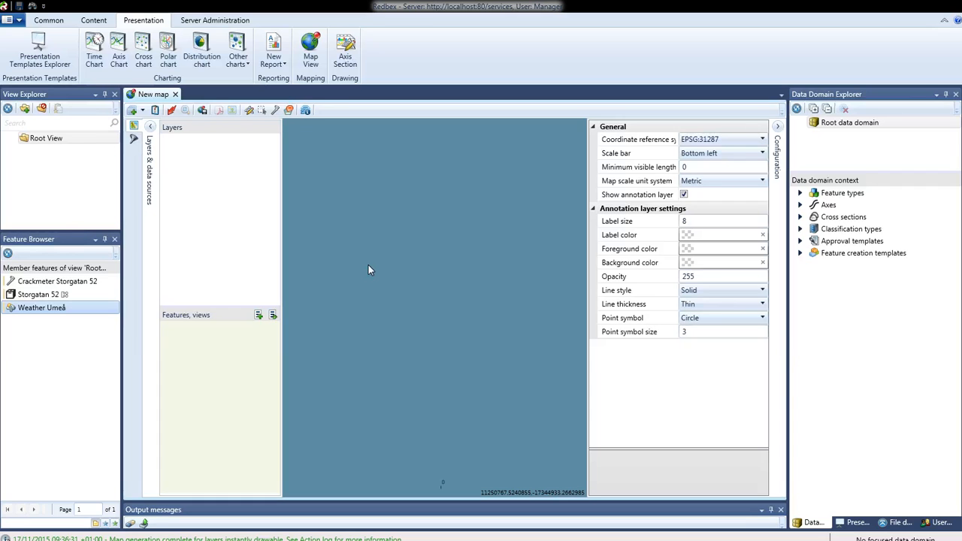
# Step: Add an OpenStreetMap layer to the new map and apply it to the map view
pyautogui.click(143, 111)
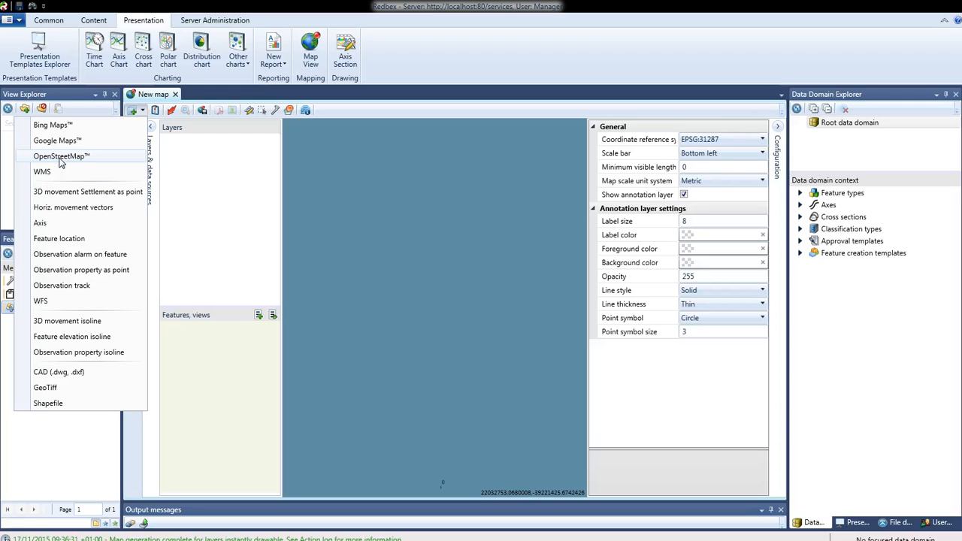
pyautogui.click(60, 156)
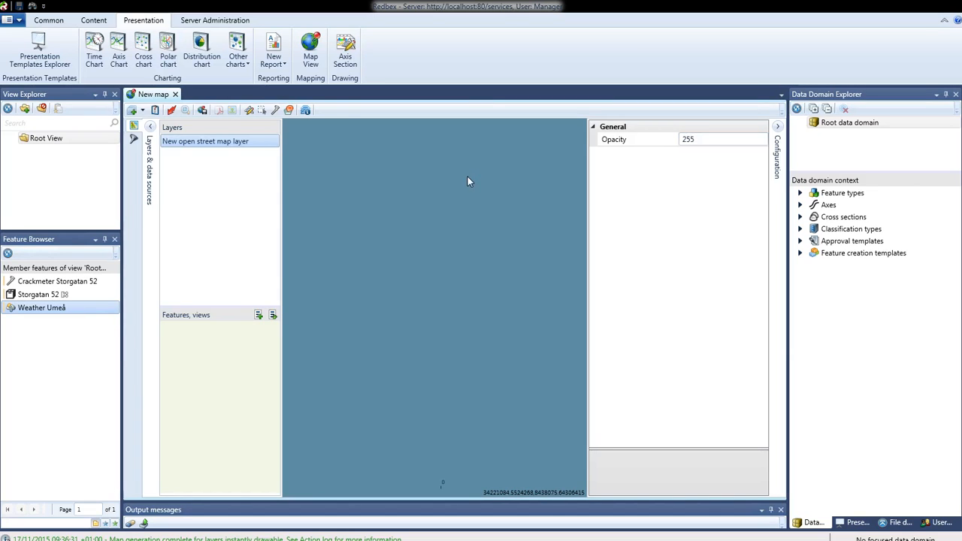
pyautogui.click(171, 112)
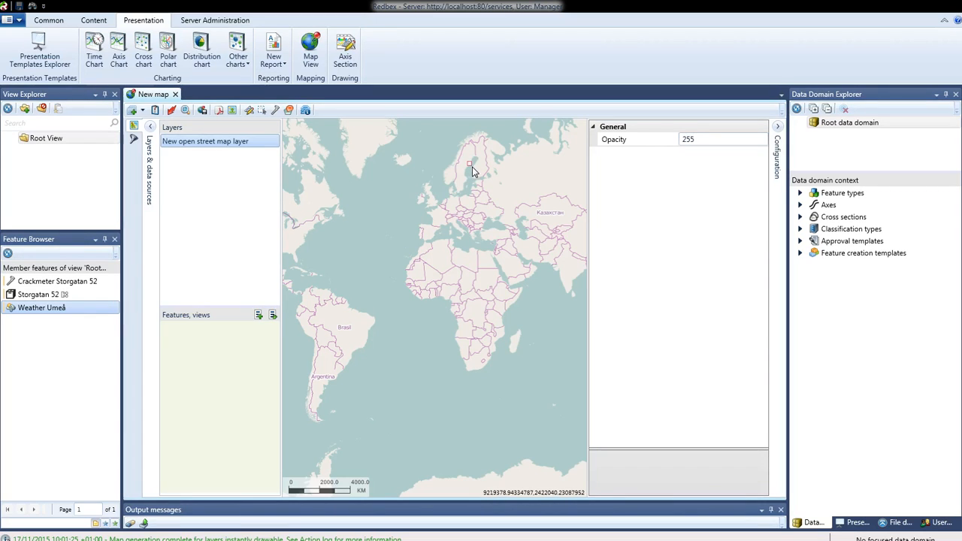
# Step: Display the drawing tools for features on the map of Umeå
pyautogui.scroll(5, 473, 167)
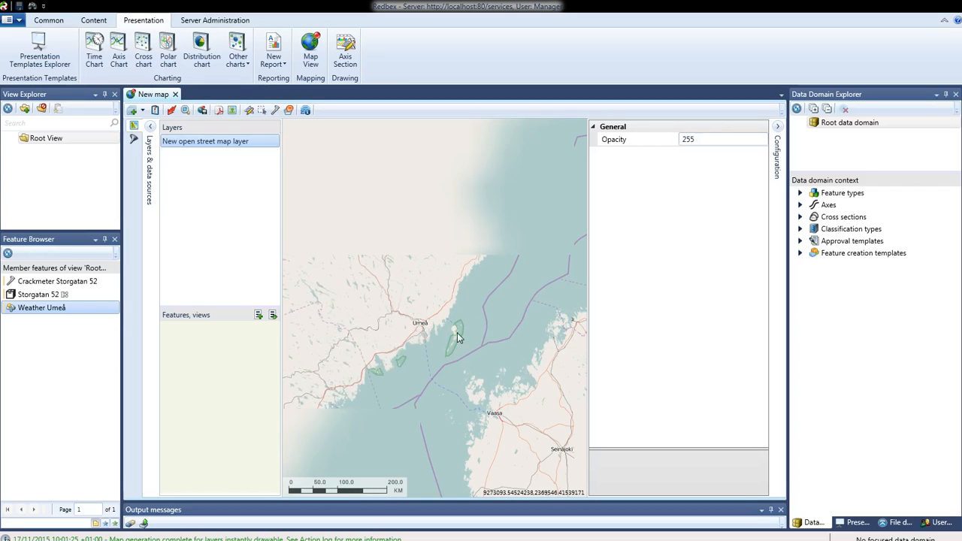
pyautogui.scroll(2, 421, 336)
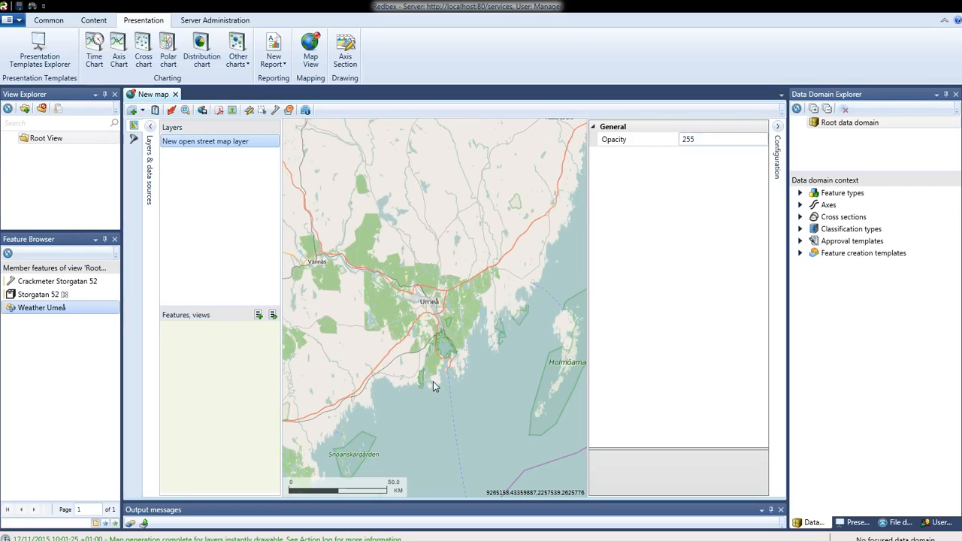
pyautogui.moveTo(415, 289); pyautogui.dragTo(446, 324)
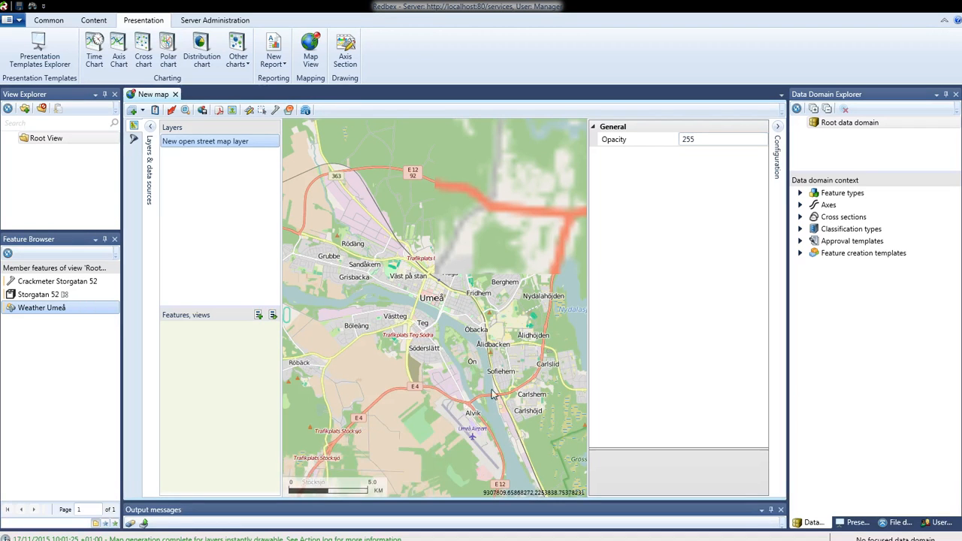
pyautogui.moveTo(401, 262); pyautogui.dragTo(517, 437)
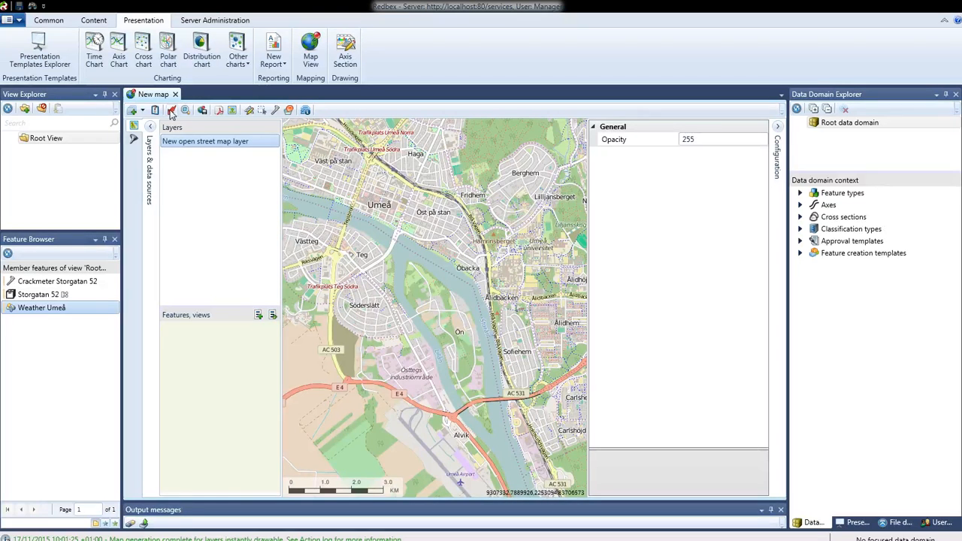
pyautogui.click(249, 112)
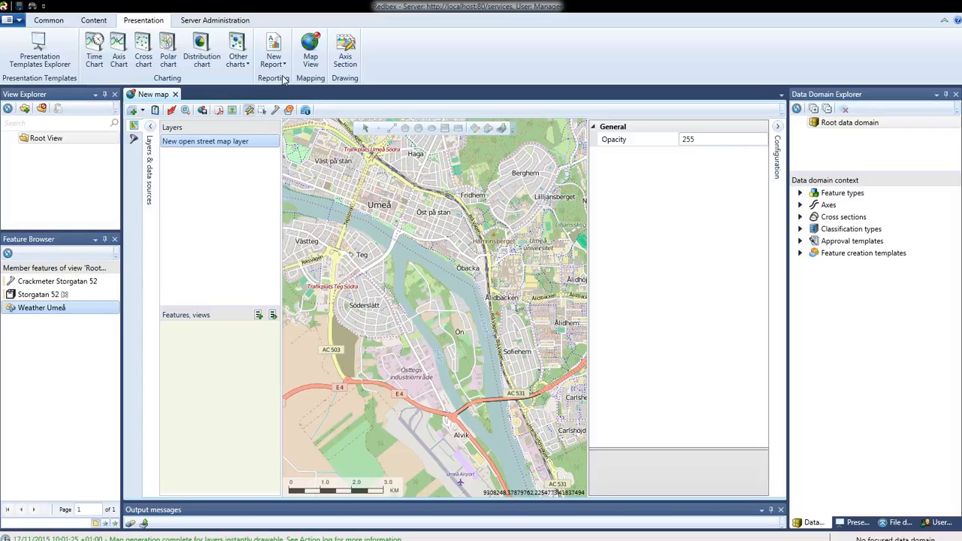
# Step: Open the Shape Definition window and dock it together with the Data Domain Explorer
pyautogui.click(95, 21)
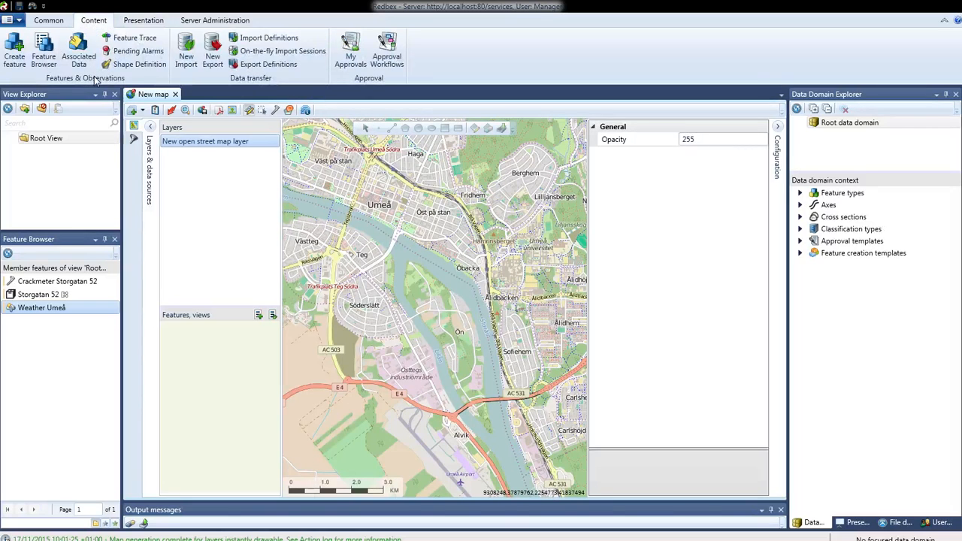
pyautogui.click(135, 64)
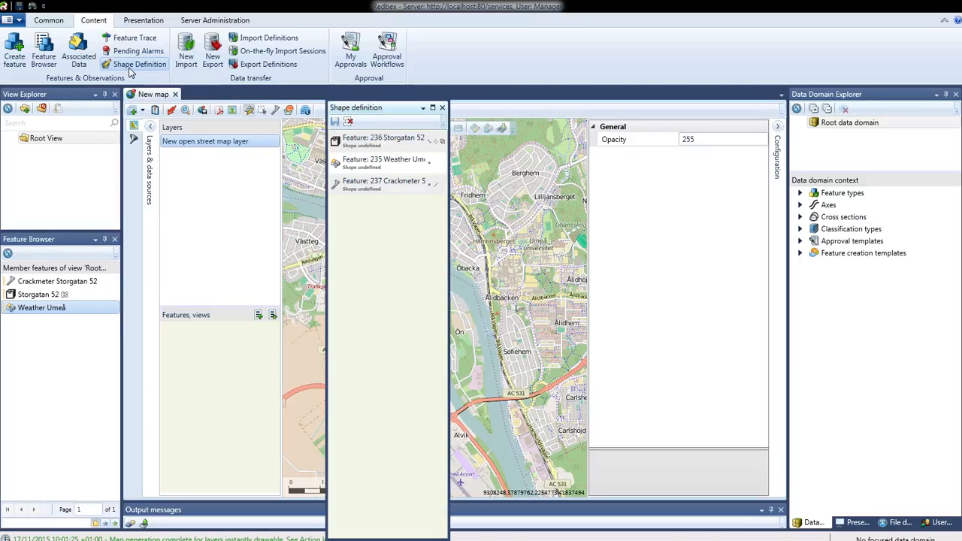
pyautogui.moveTo(385, 108); pyautogui.dragTo(876, 316)
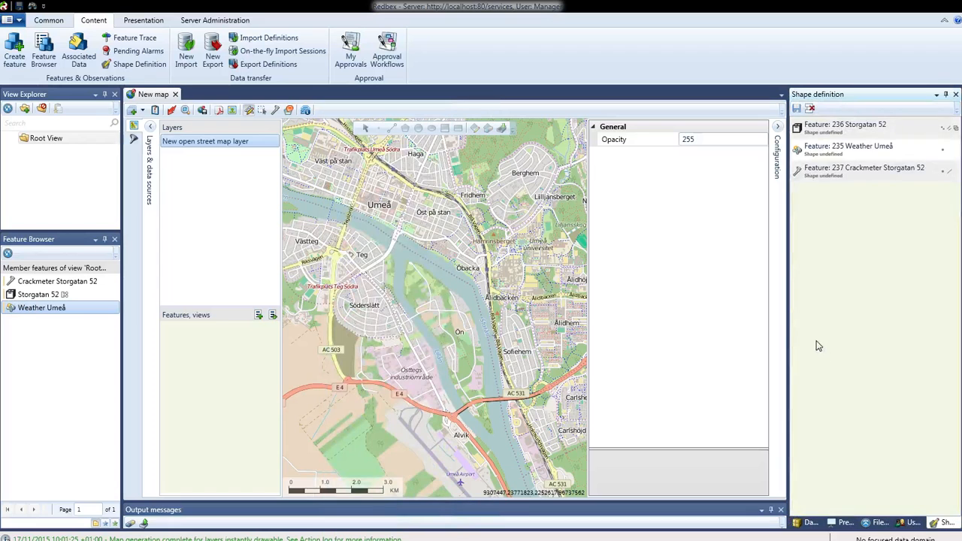
# Step: Remove all three features from the shape definition list and widen its window
pyautogui.click(851, 132)
pyautogui.keyDown('shift'); pyautogui.click(850, 171); pyautogui.keyUp('shift')
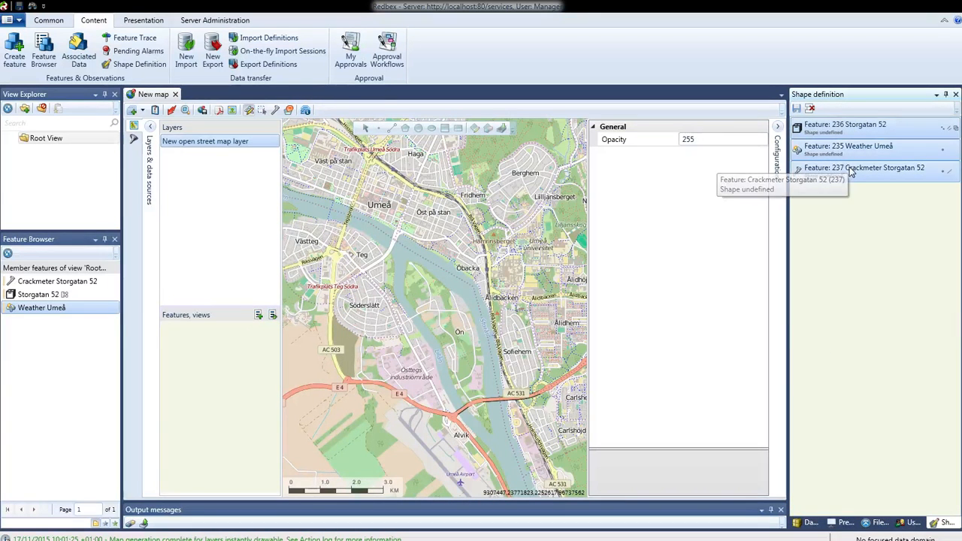
pyautogui.rightClick(850, 173)
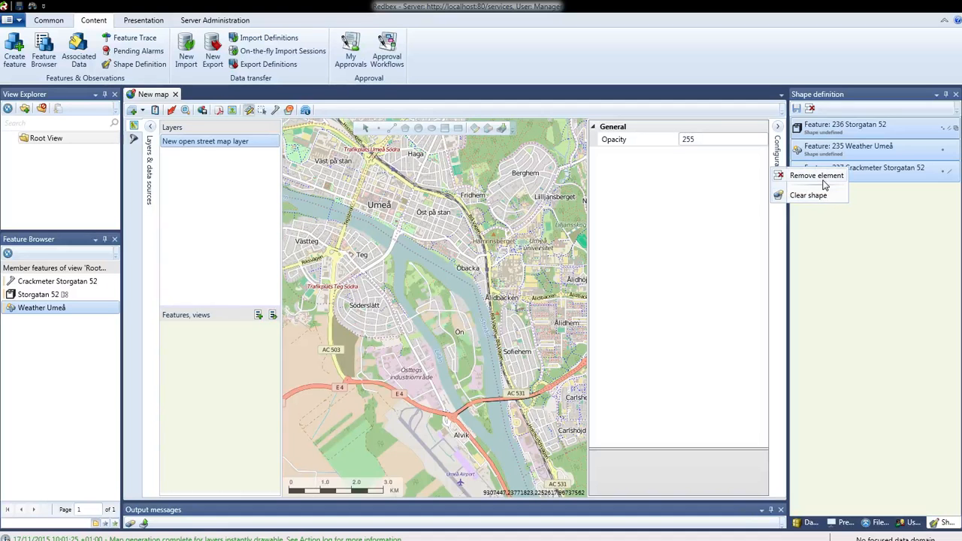
pyautogui.click(824, 182)
pyautogui.moveTo(786, 276); pyautogui.dragTo(755, 279)
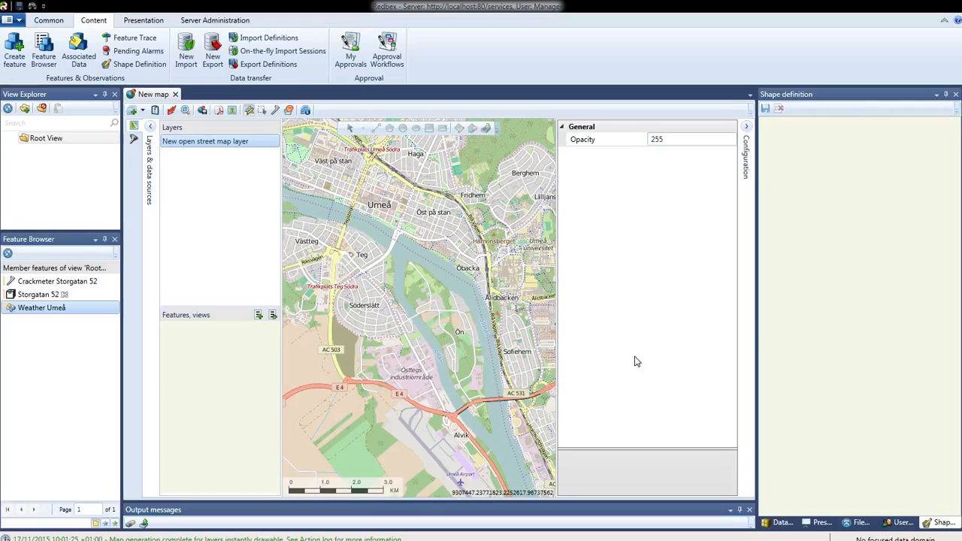
# Step: Add Crackmeter Storgatan 52, Storgatan 52 and Weather Umeå to the shape definition list, and select Storgatan 52 there
pyautogui.click(55, 284)
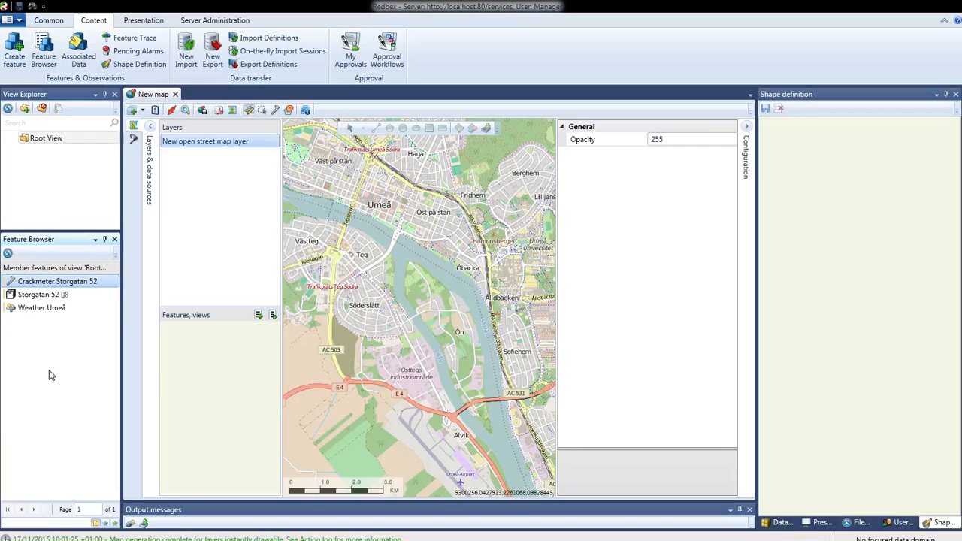
pyautogui.moveTo(49, 284); pyautogui.dragTo(845, 214)
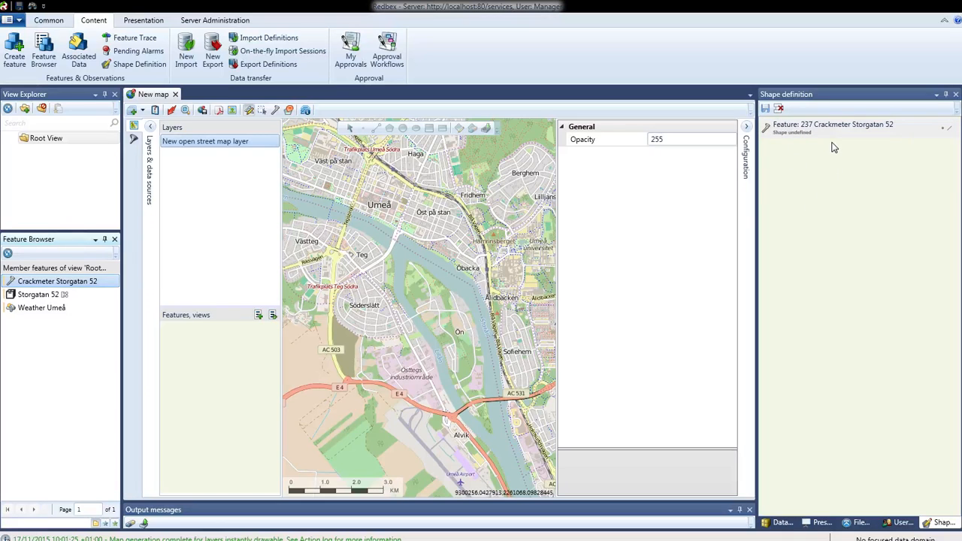
pyautogui.click(54, 296)
pyautogui.moveTo(56, 299); pyautogui.dragTo(865, 273)
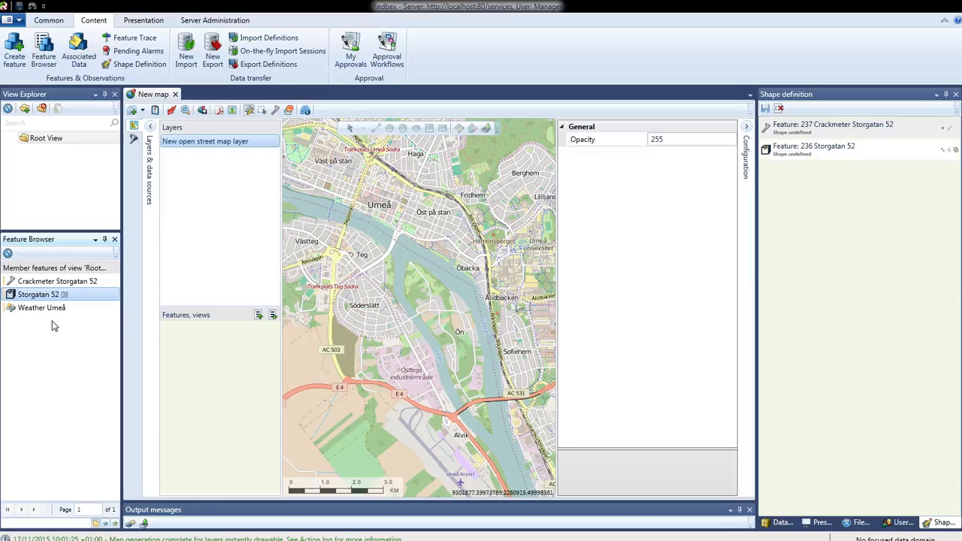
pyautogui.click(34, 308)
pyautogui.moveTo(34, 308); pyautogui.dragTo(856, 328)
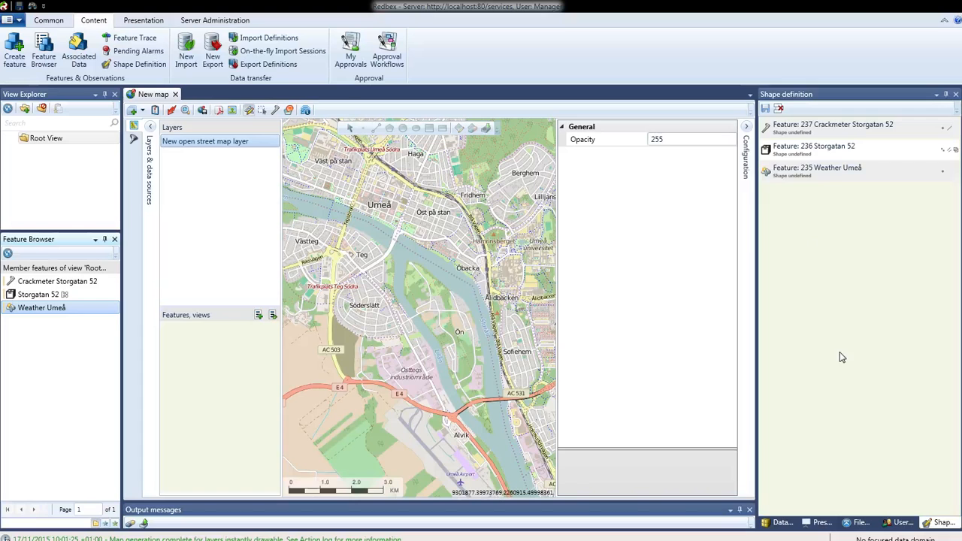
pyautogui.click(823, 155)
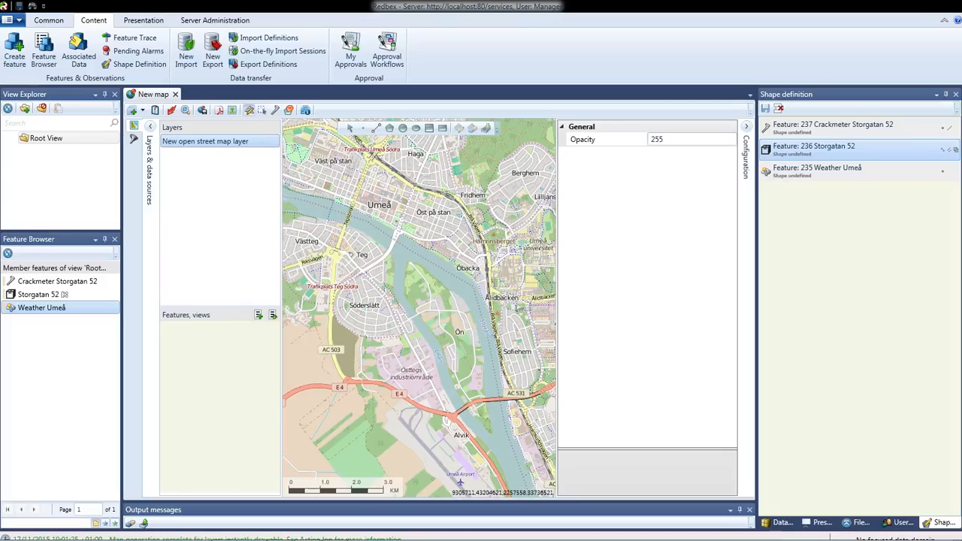
# Step: Switch to the Redbex Reference Manual, read the six geometry type pages from Point to Multi-Polygon, and close the manual
pyautogui.moveTo(0, 135); pyautogui.dragTo(509, 90)
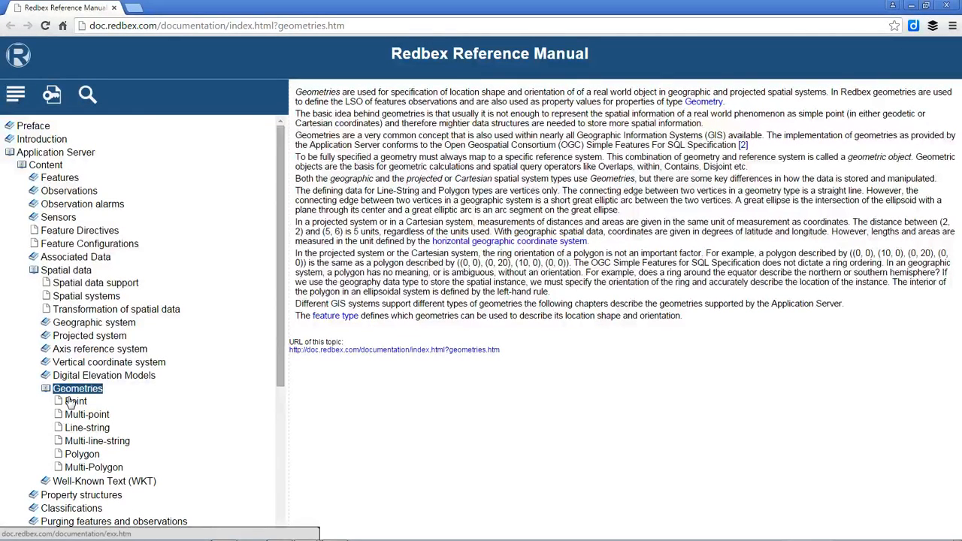
pyautogui.click(84, 402)
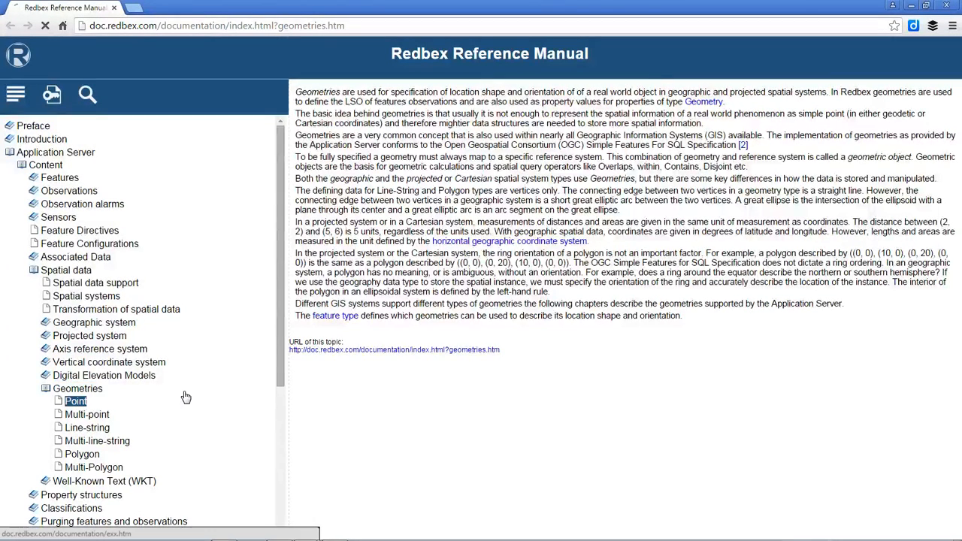
pyautogui.scroll(-2, 168, 395)
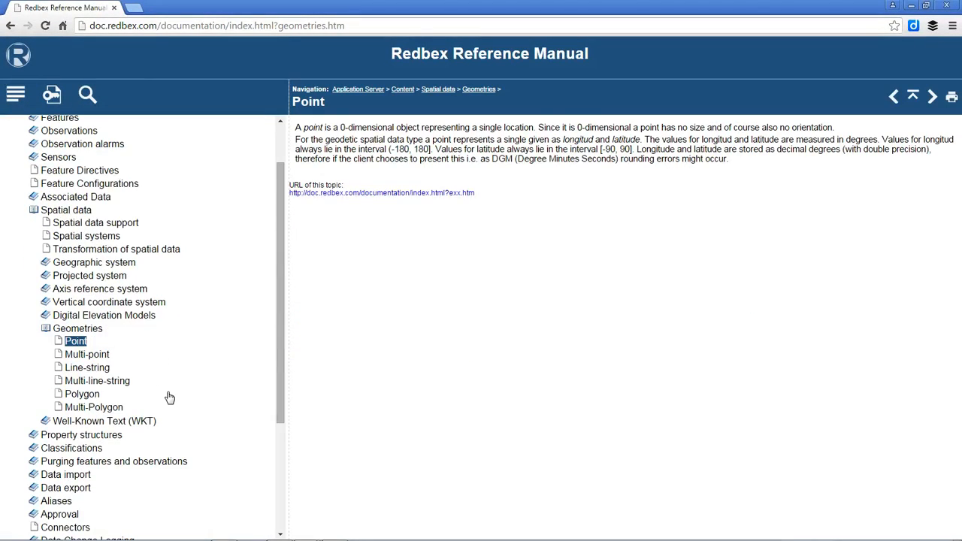
pyautogui.click(89, 356)
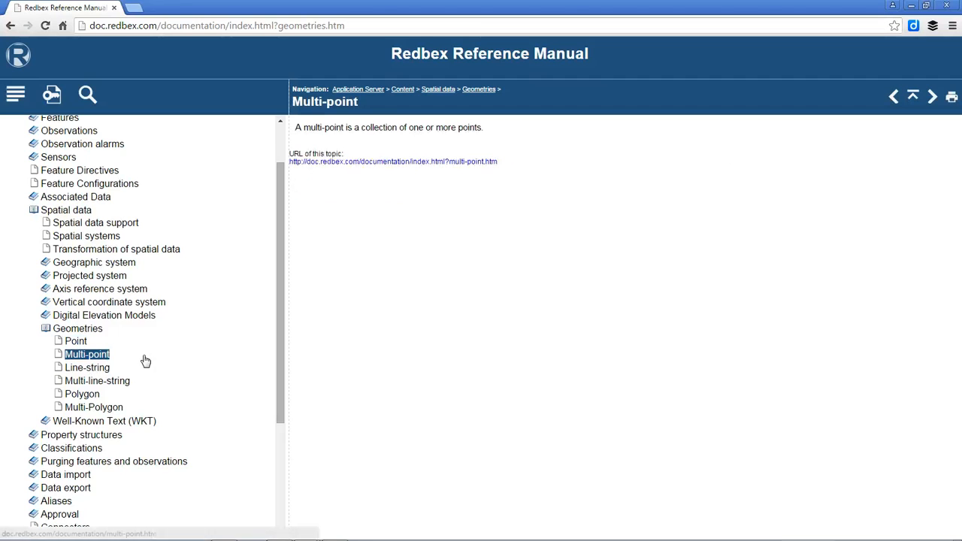
pyautogui.click(96, 368)
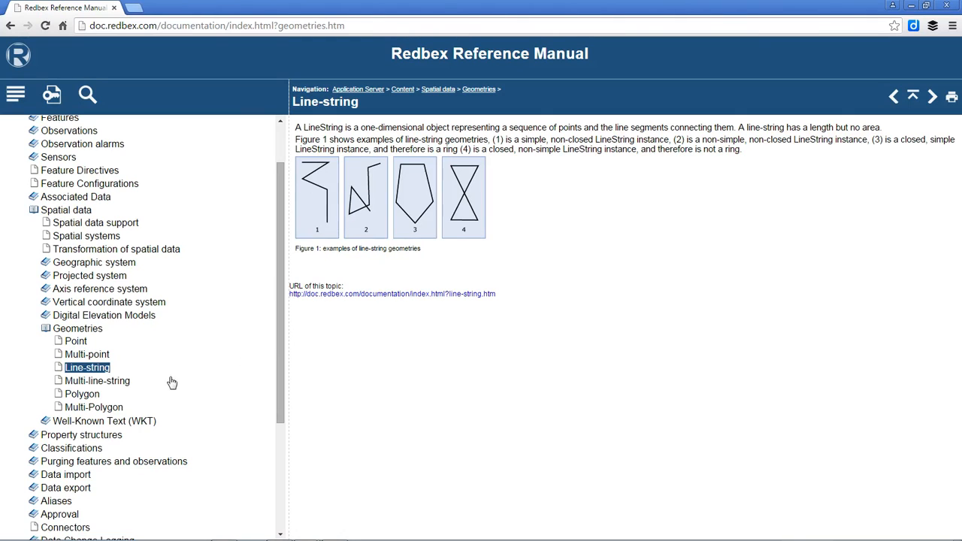
pyautogui.click(118, 382)
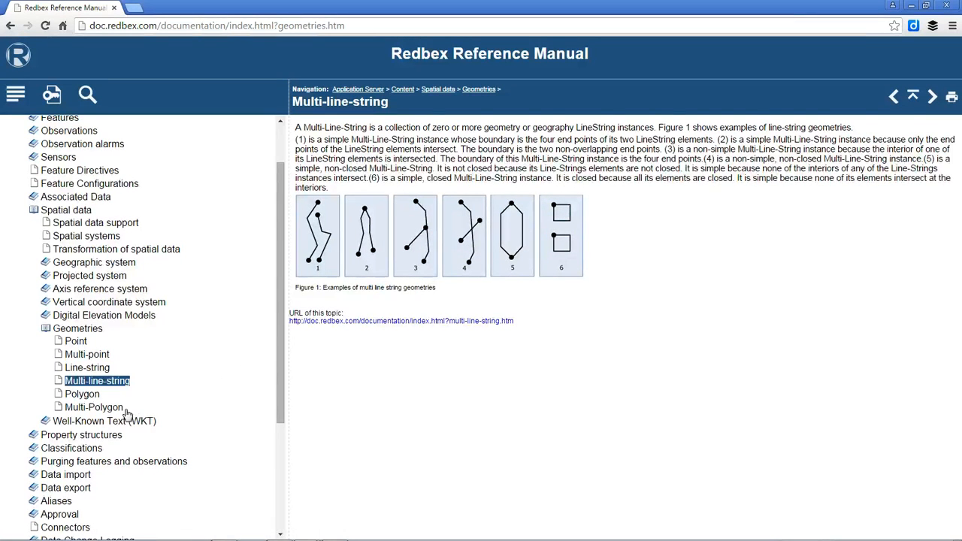
pyautogui.click(87, 396)
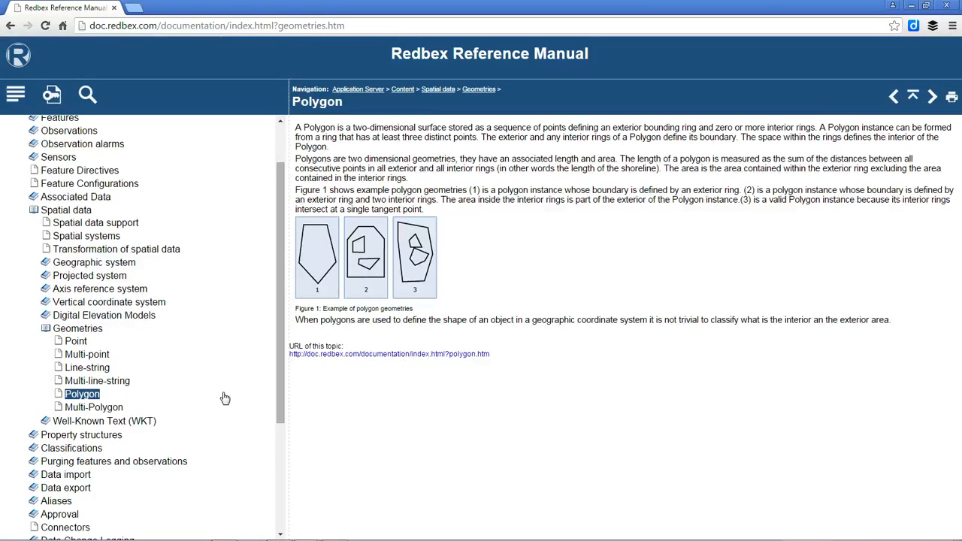
pyautogui.click(121, 408)
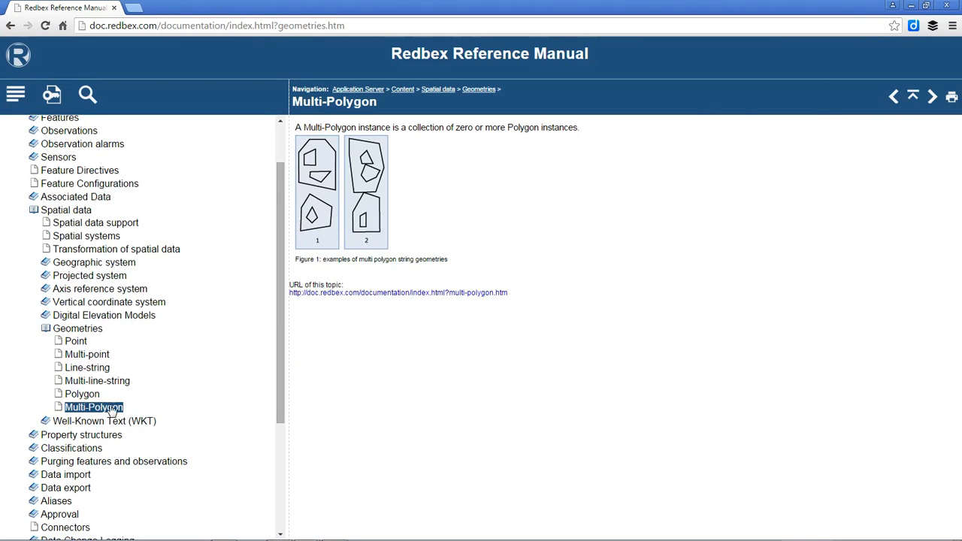
pyautogui.click(945, 5)
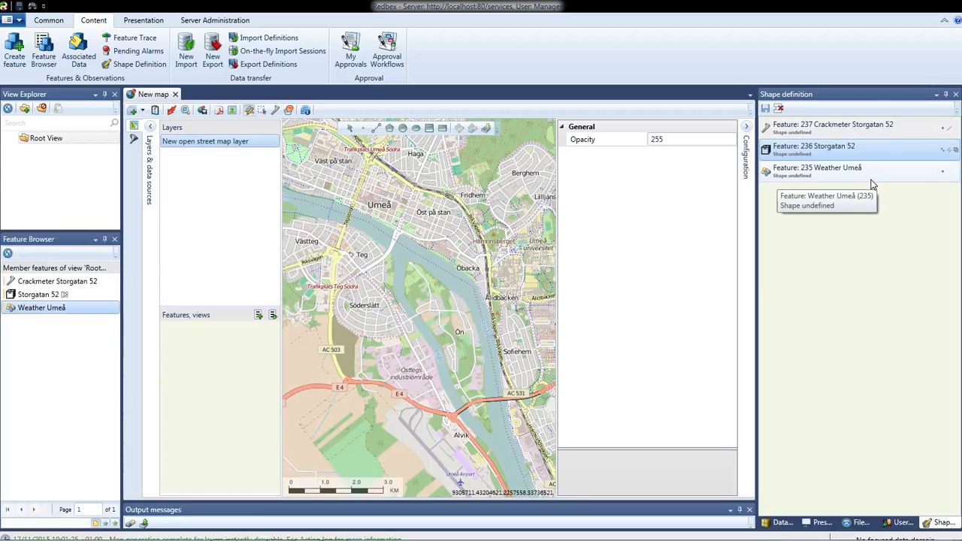
# Step: Compare the drawing tools available for Crackmeter Storgatan 52, Storgatan 52 and Weather Umeå in the shape definition list
pyautogui.click(864, 129)
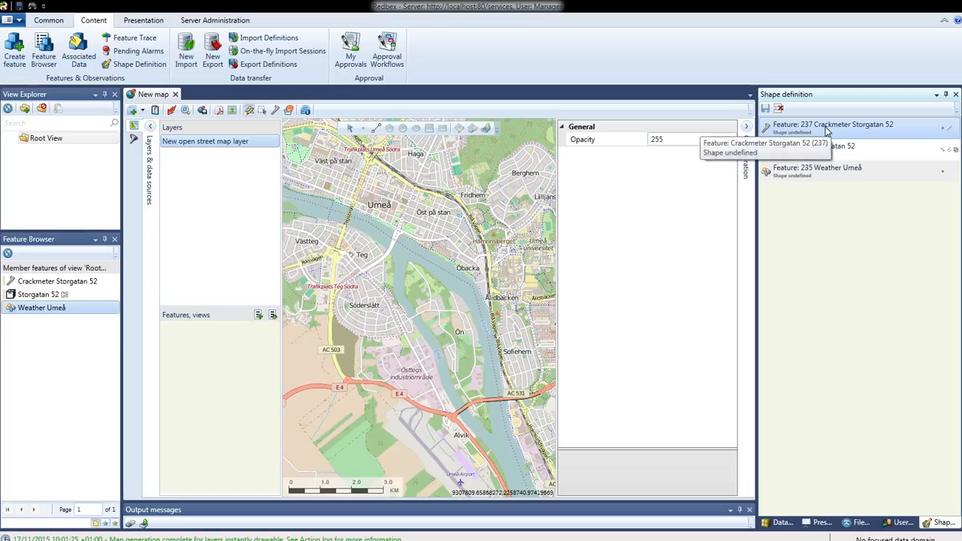
pyautogui.click(837, 152)
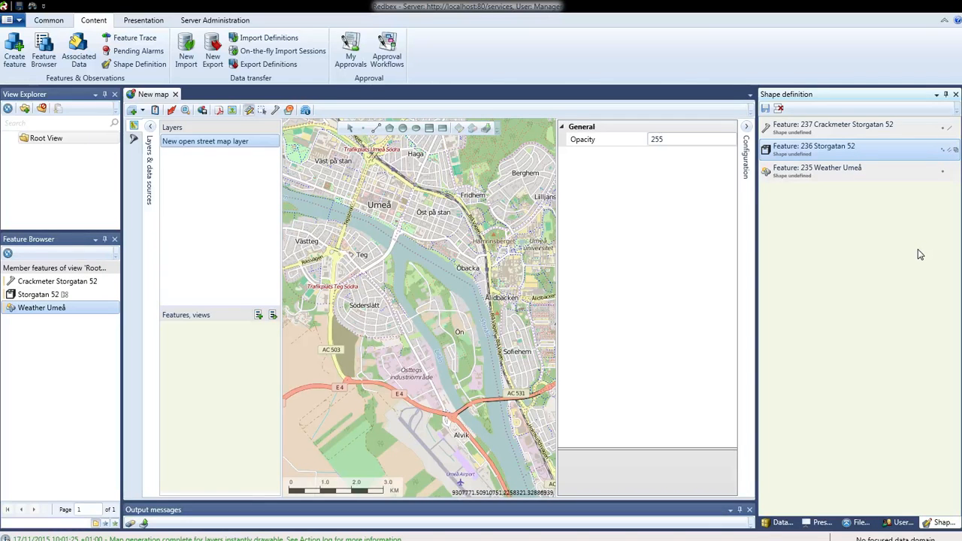
pyautogui.click(853, 177)
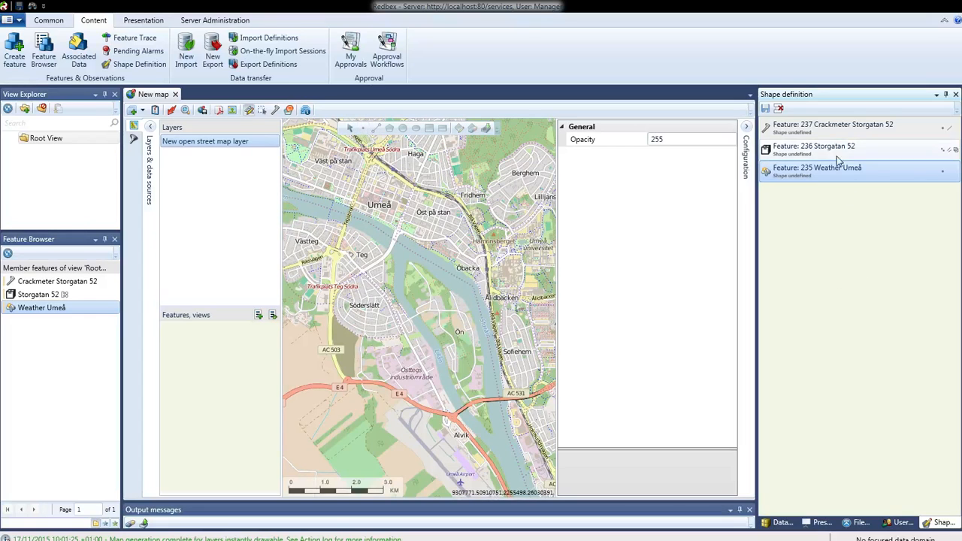
# Step: Place a point in central Umeå, just north of the river, and define it as the geometry of Crackmeter Storgatan 52
pyautogui.click(837, 132)
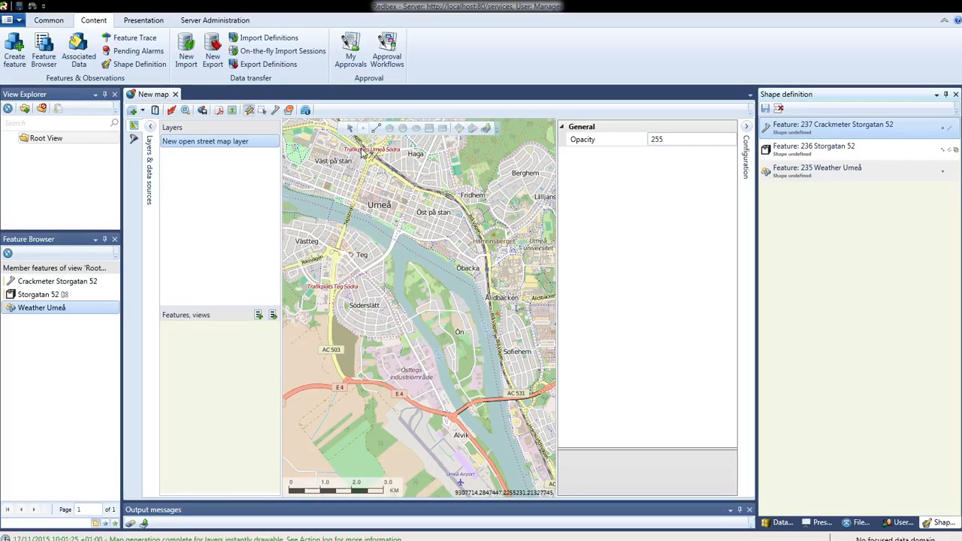
pyautogui.click(388, 218)
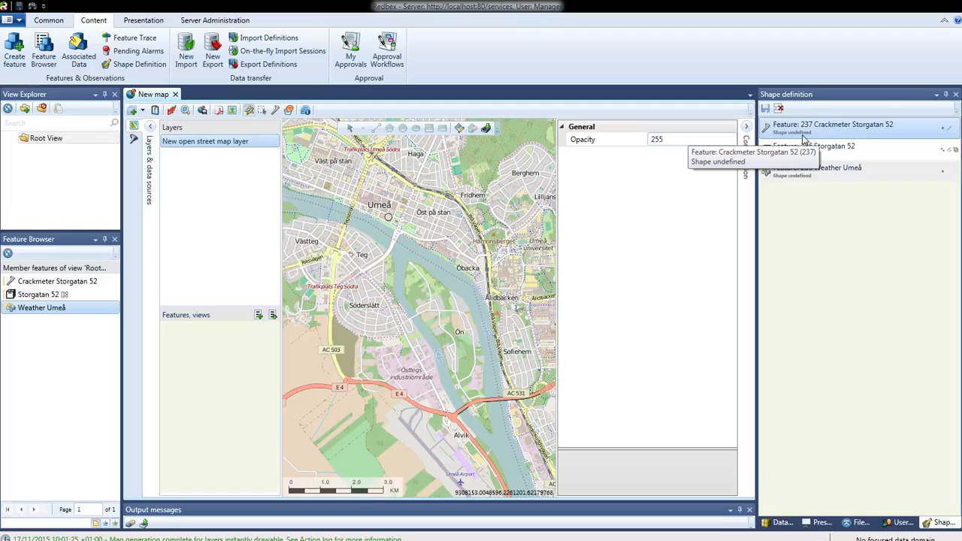
pyautogui.click(486, 131)
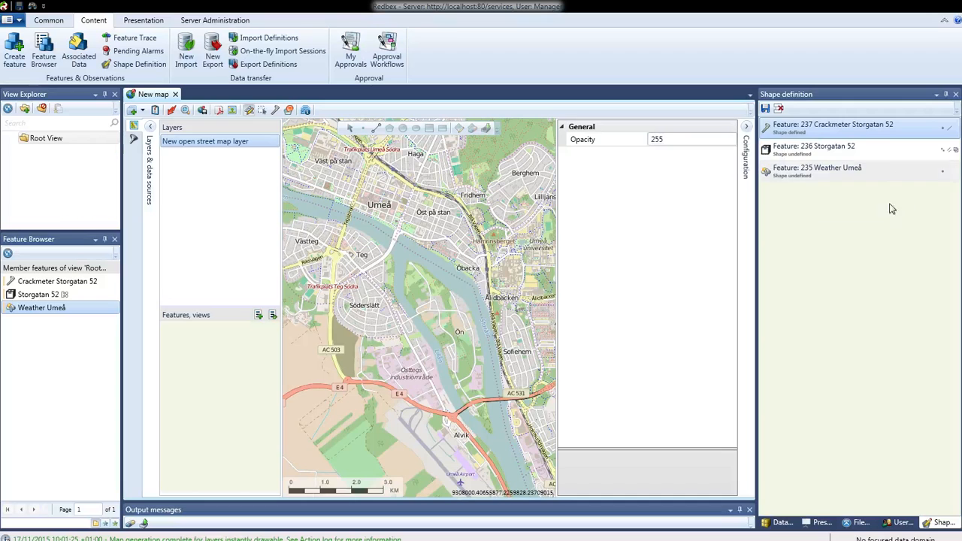
# Step: Place a point near the airport, just west of Alvik, and define it as the geometry of Weather Umeå
pyautogui.click(837, 151)
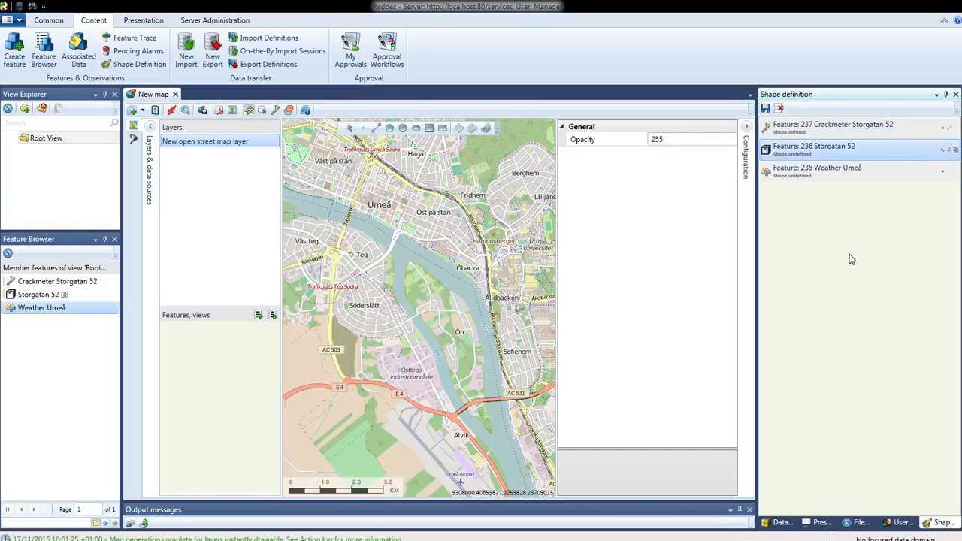
pyautogui.click(838, 173)
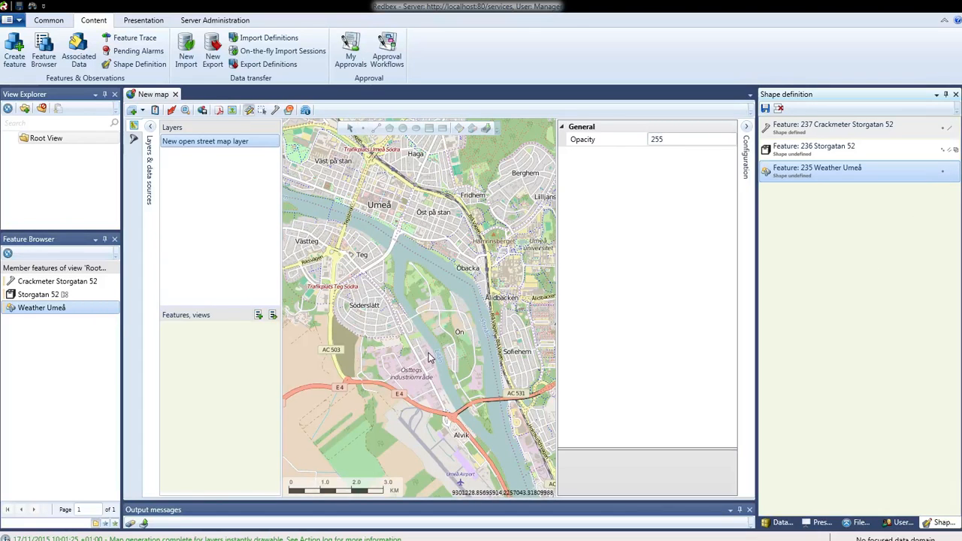
pyautogui.click(435, 429)
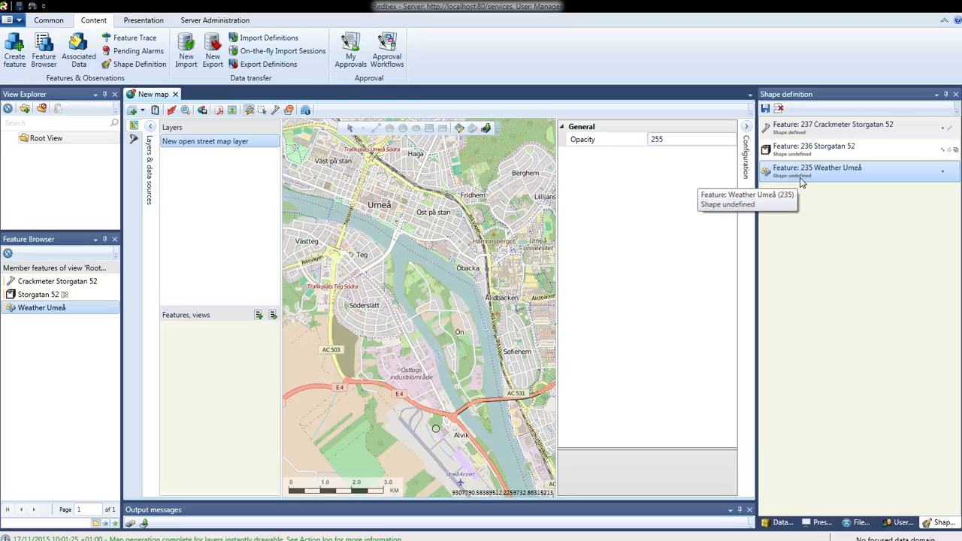
pyautogui.click(487, 129)
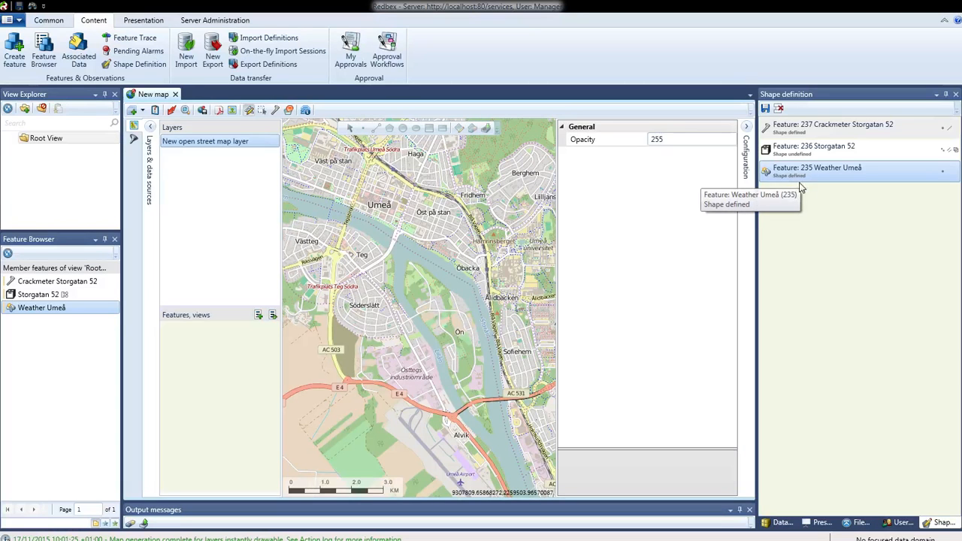
# Step: For Storgatan 52, draw a polygon tracing the outline of the Red Dragon tattoo building beside Västra Strandgatan
pyautogui.click(830, 154)
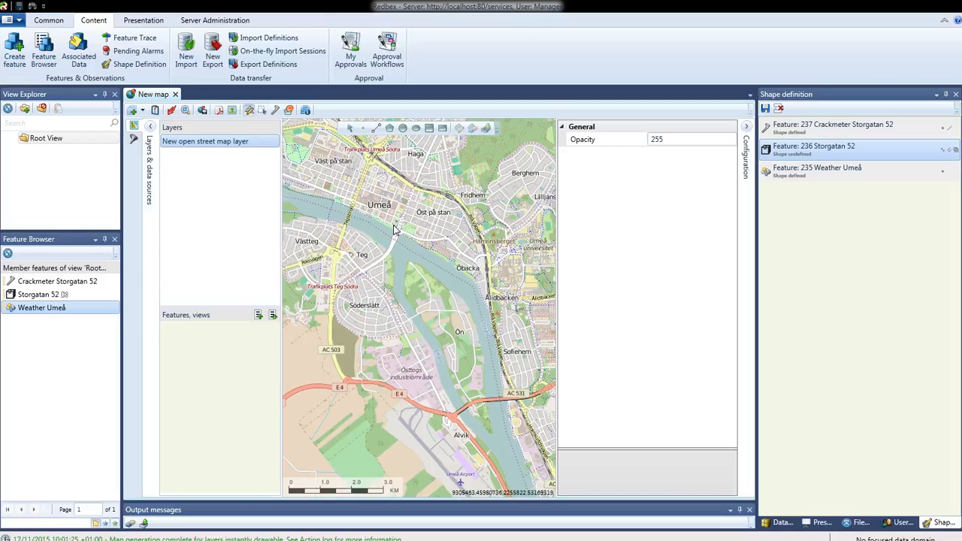
pyautogui.scroll(5, 390, 226)
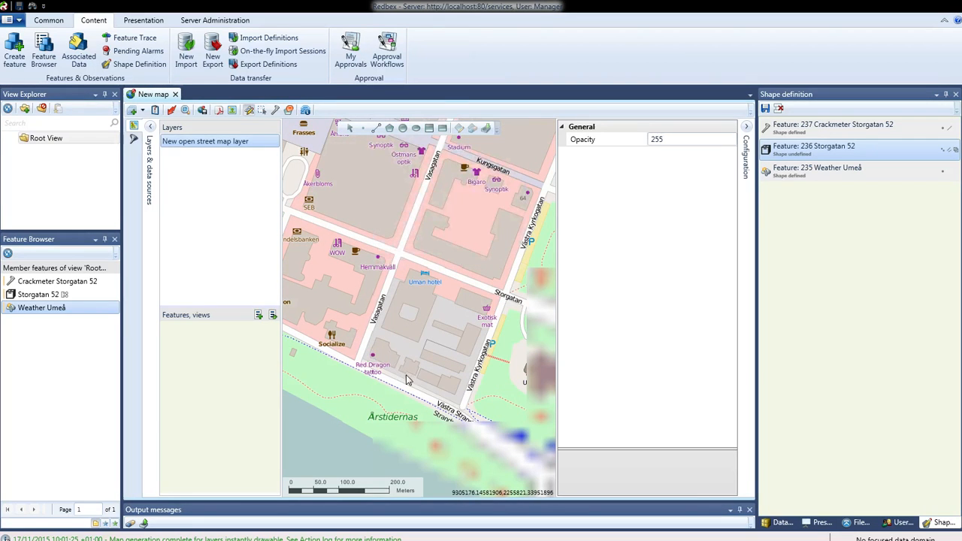
pyautogui.scroll(2, 417, 389)
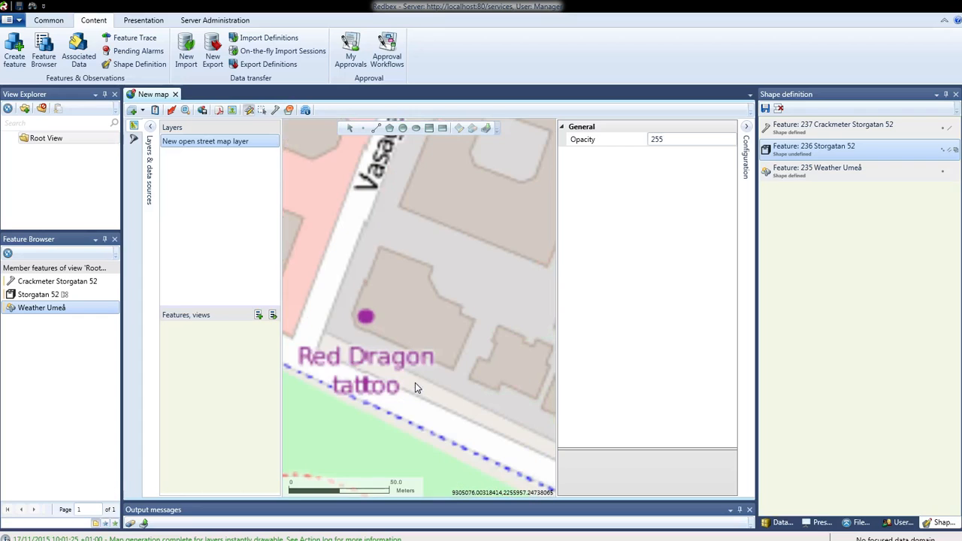
pyautogui.click(825, 156)
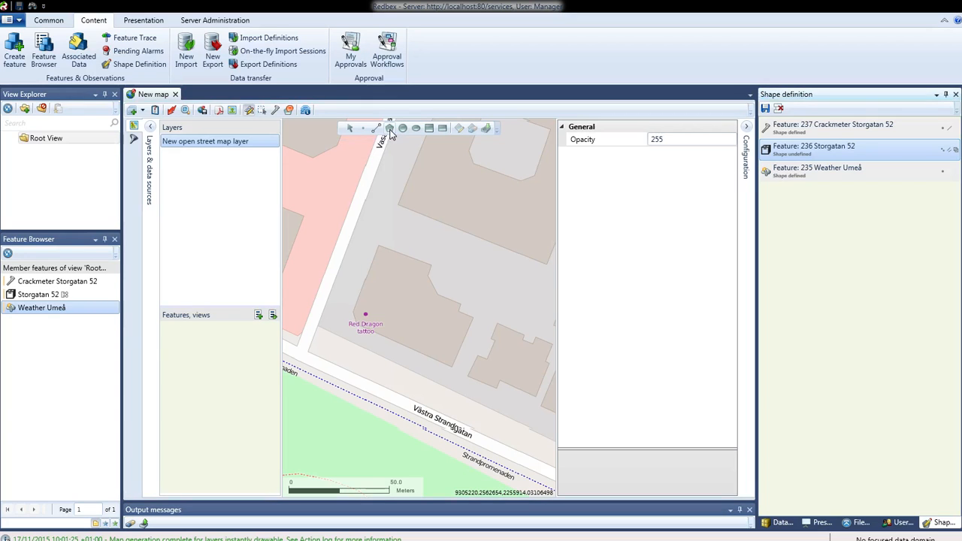
pyautogui.click(380, 246)
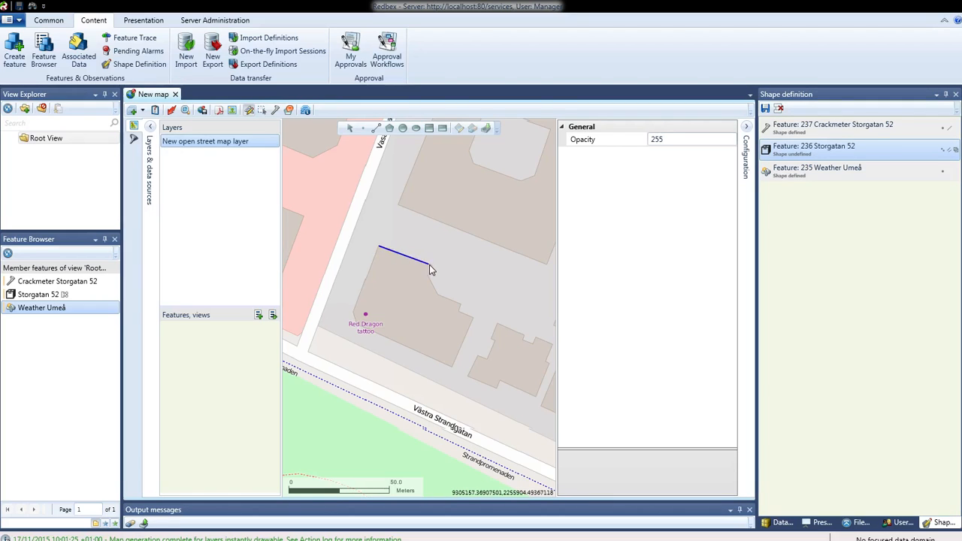
pyautogui.click(431, 266)
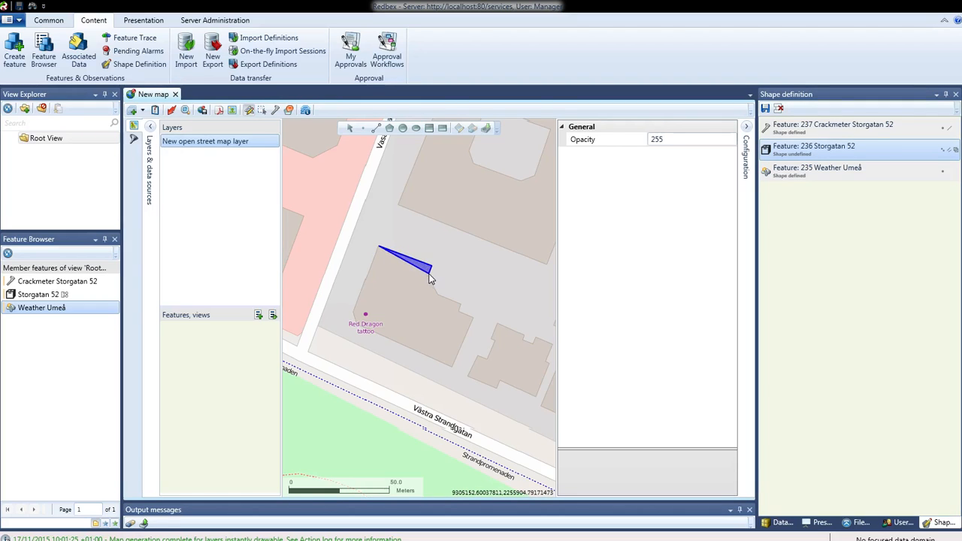
pyautogui.click(434, 292)
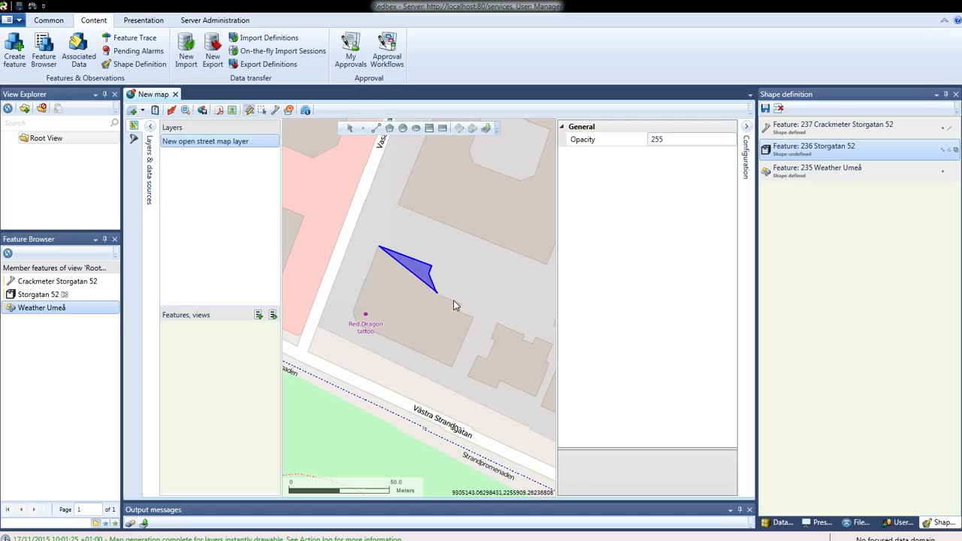
pyautogui.click(461, 304)
pyautogui.click(473, 319)
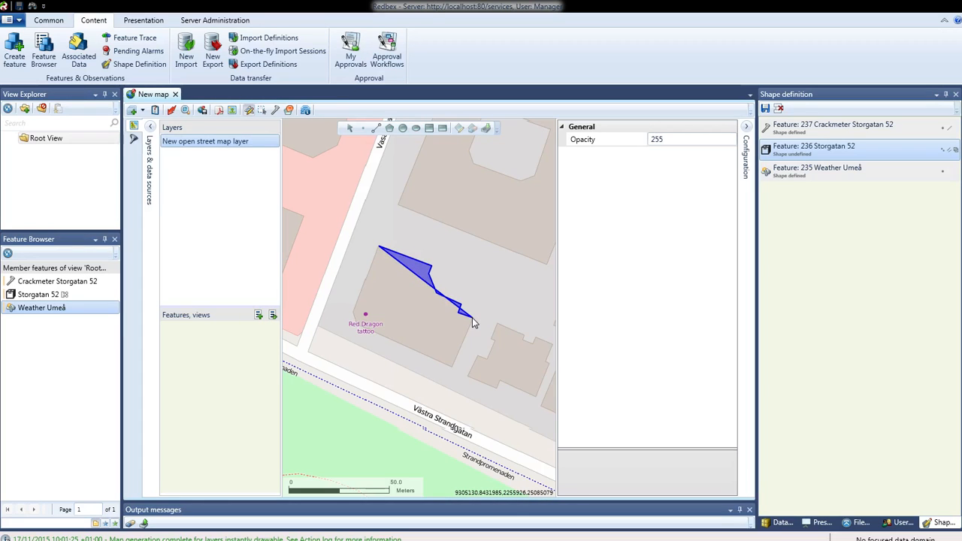
pyautogui.doubleClick(451, 368)
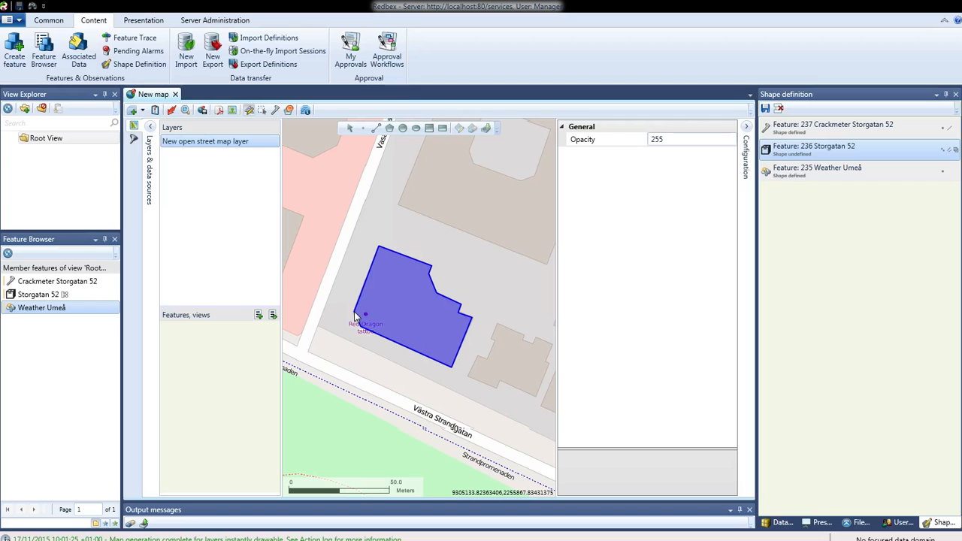
pyautogui.doubleClick(355, 312)
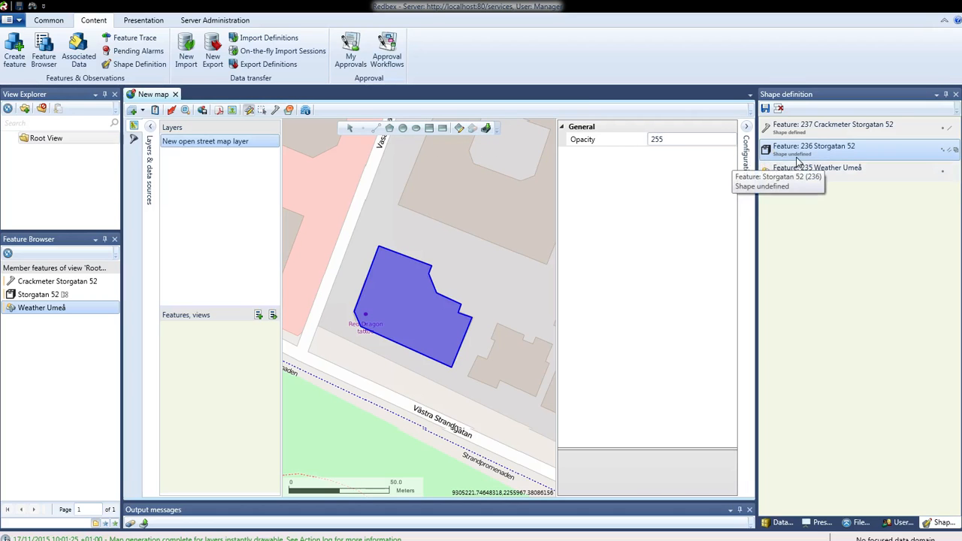
# Step: Define the building polygon as the geometry of Storgatan 52 and save all the shape definitions
pyautogui.click(485, 130)
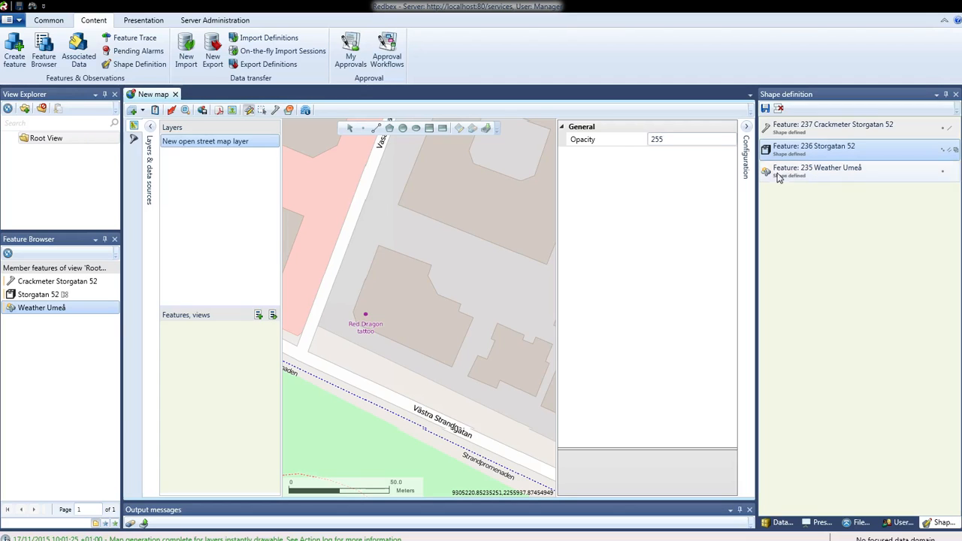
pyautogui.click(766, 110)
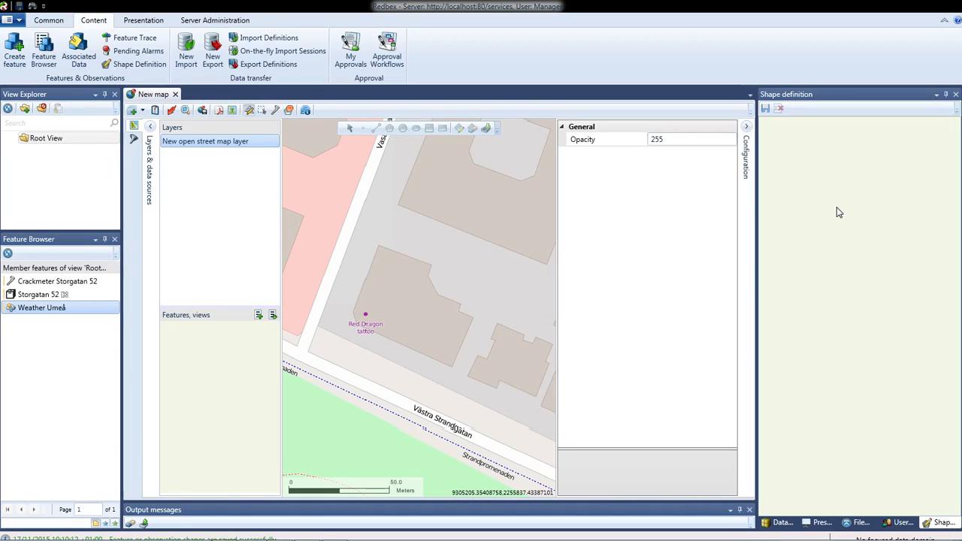
# Step: Open the feature pages of Crackmeter Storgatan 52, Storgatan 52 and Weather Umeå
pyautogui.click(57, 283)
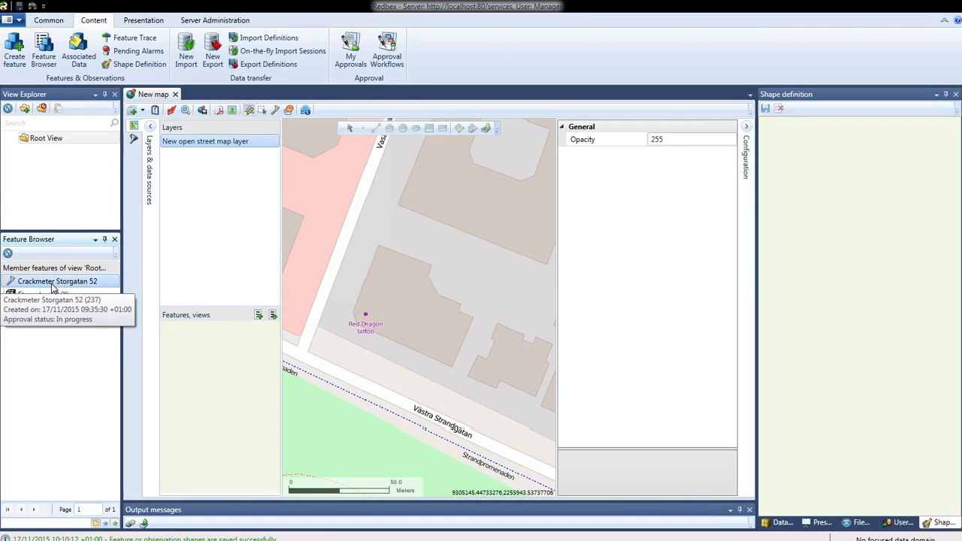
pyautogui.rightClick(53, 284)
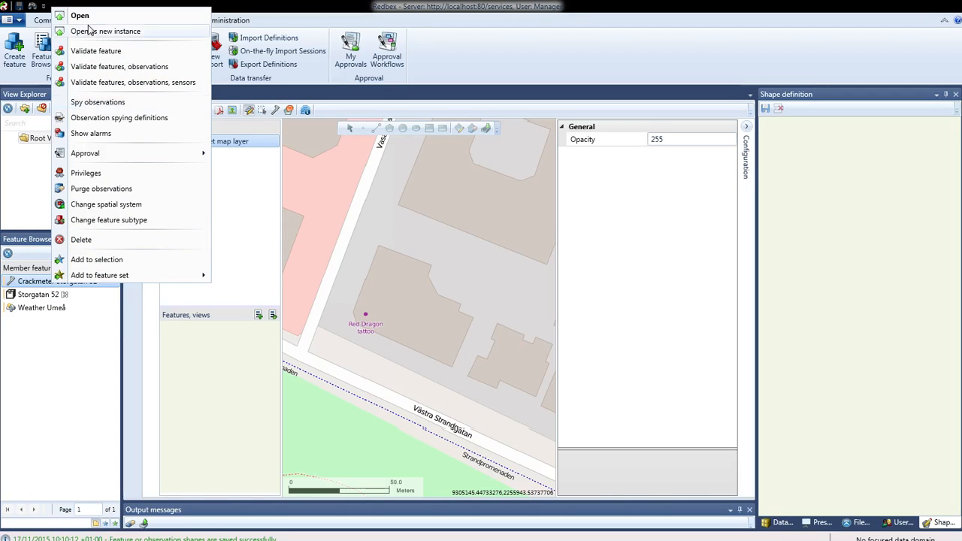
pyautogui.press('Escape')
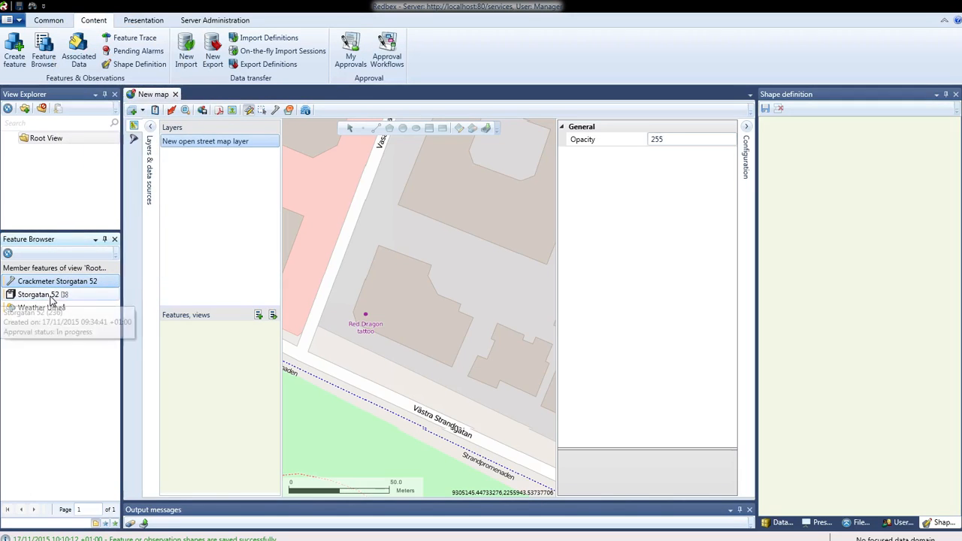
pyautogui.rightClick(51, 298)
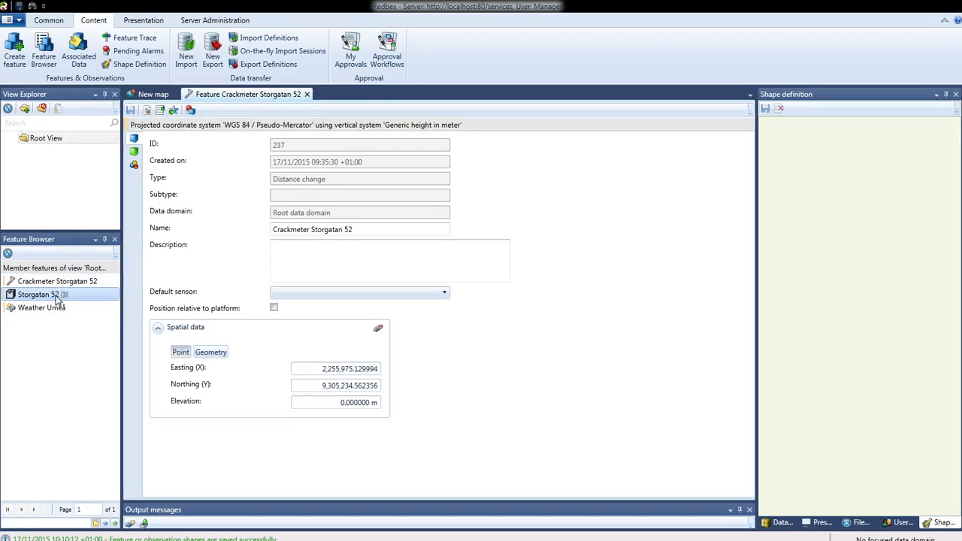
pyautogui.rightClick(57, 295)
pyautogui.click(104, 28)
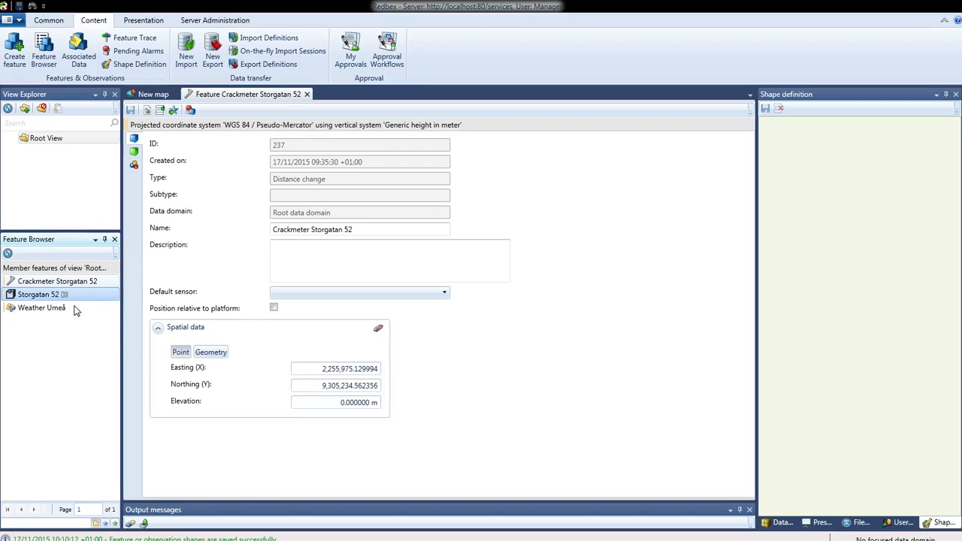
pyautogui.rightClick(60, 307)
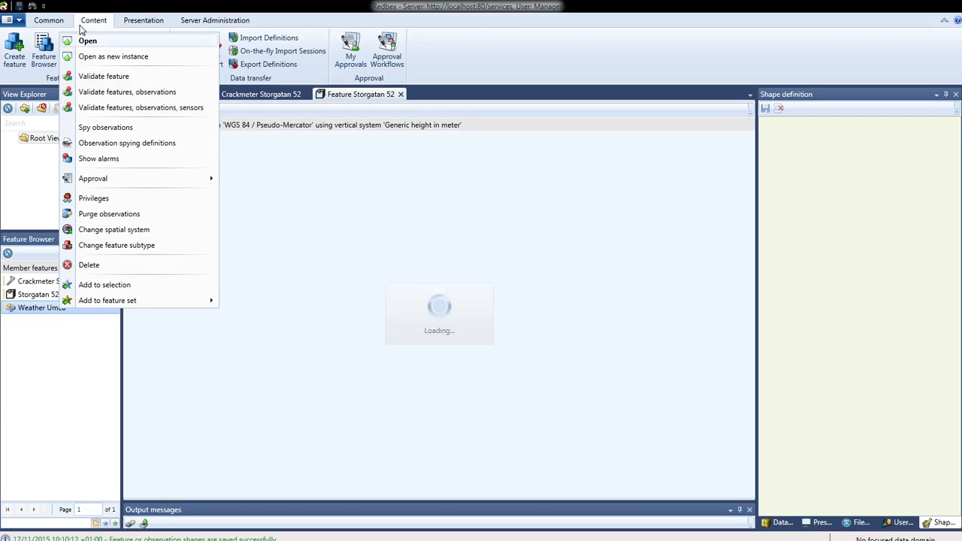
pyautogui.click(88, 41)
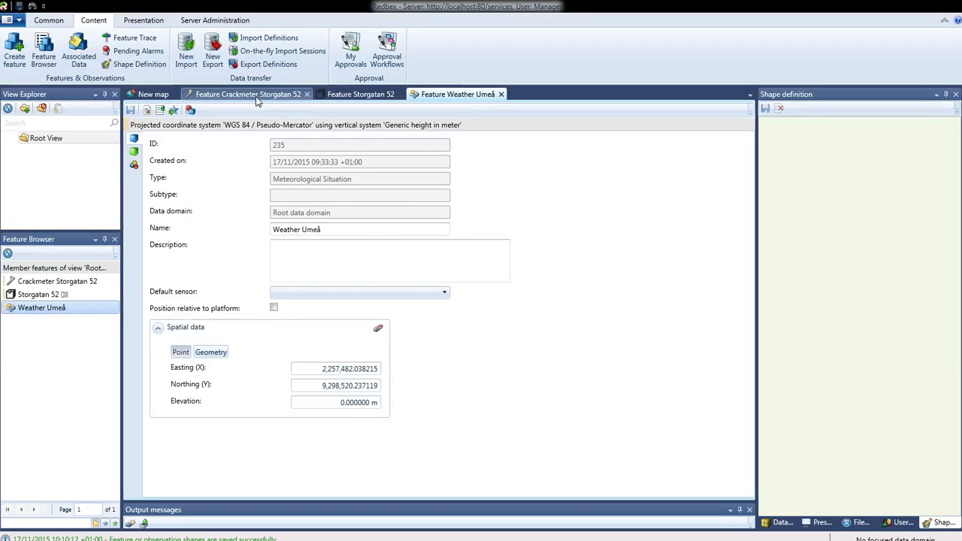
# Step: Examine the spatial data of the three features, including the well known text of Storgatan 52, and close their pages
pyautogui.click(250, 95)
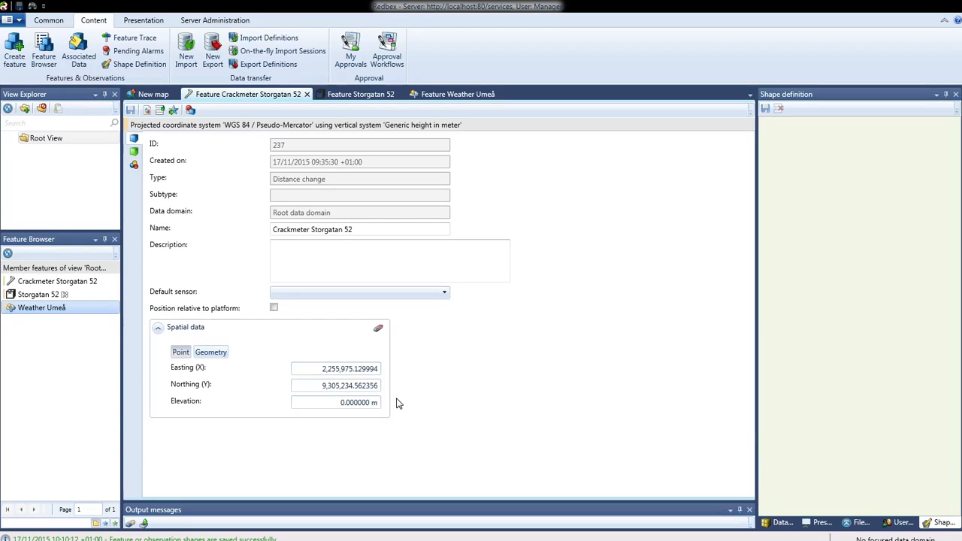
pyautogui.click(353, 97)
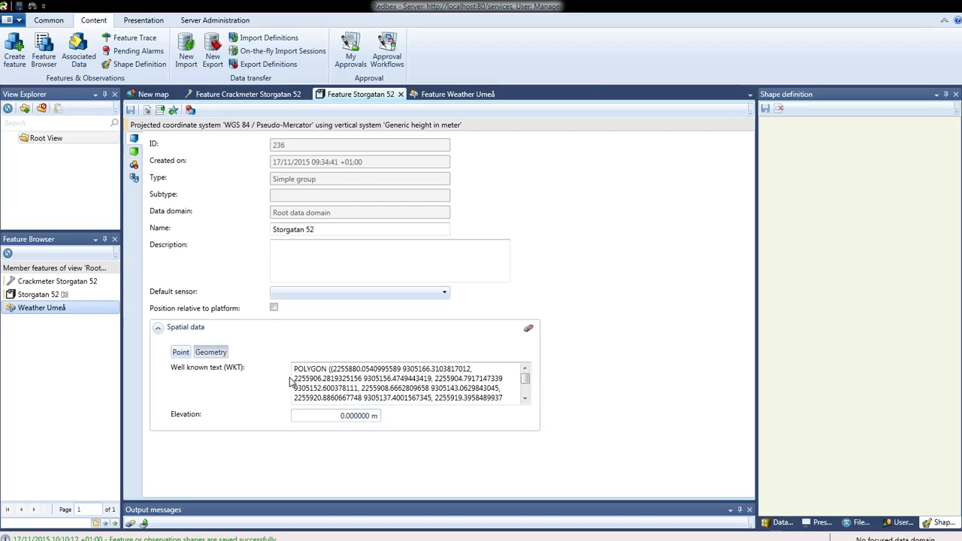
pyautogui.click(524, 398)
pyautogui.click(525, 398)
pyautogui.click(524, 399)
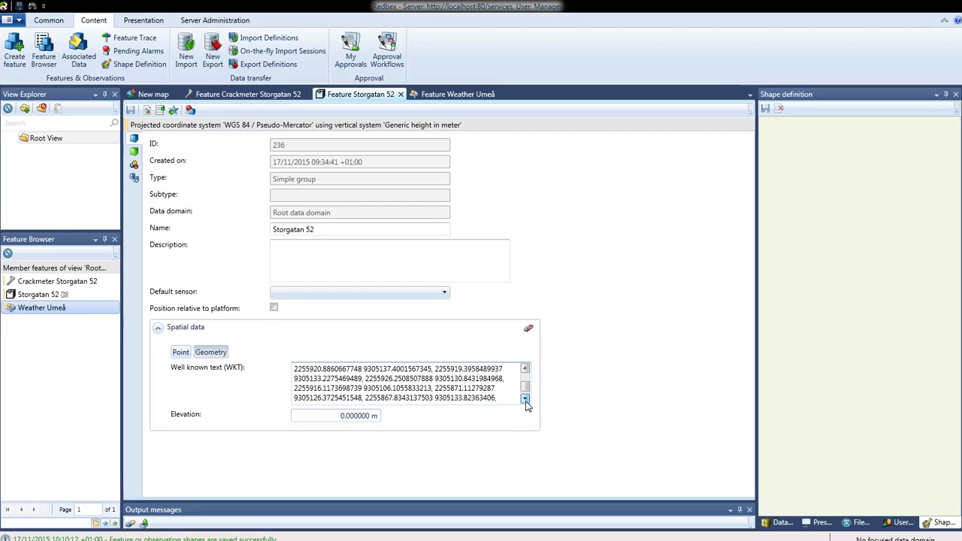
pyautogui.click(524, 398)
pyautogui.doubleClick(526, 369)
pyautogui.doubleClick(526, 369)
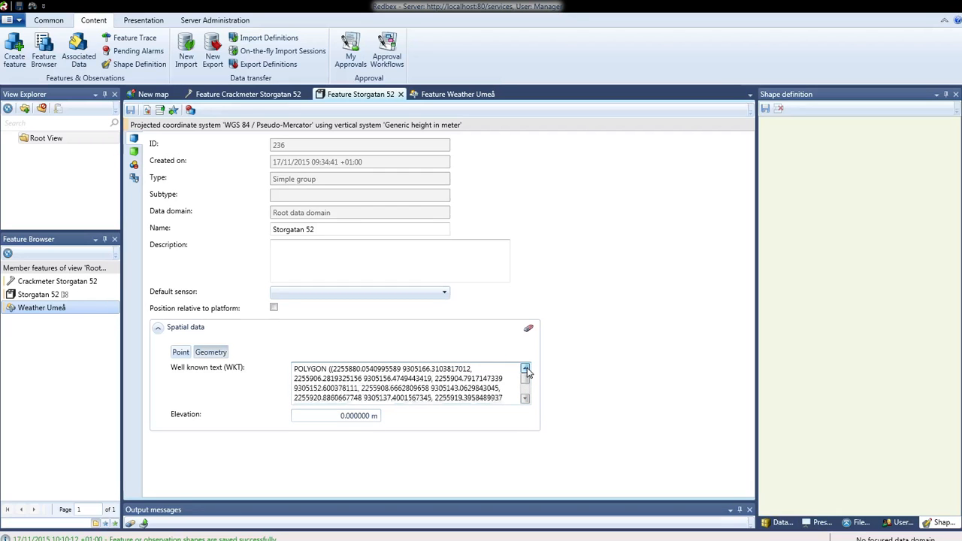
pyautogui.click(455, 93)
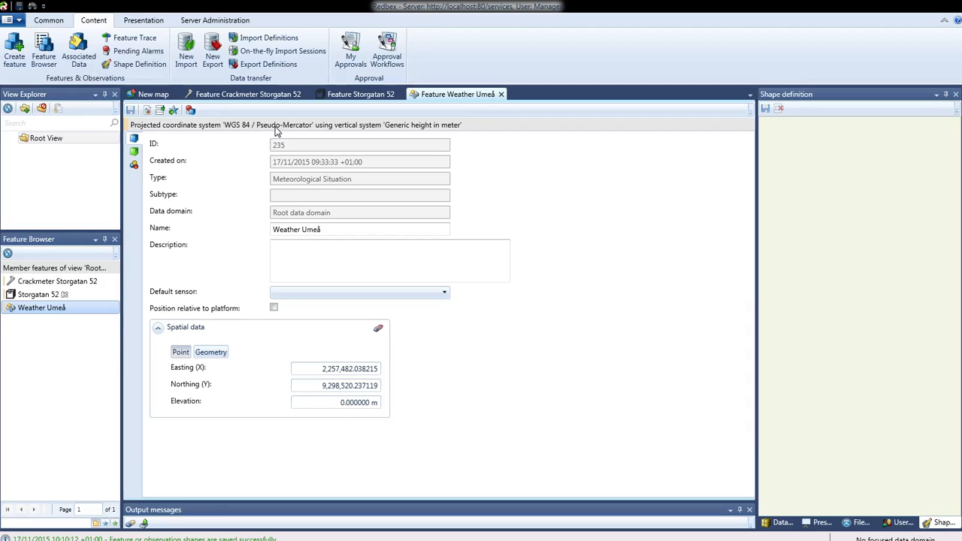
pyautogui.click(500, 94)
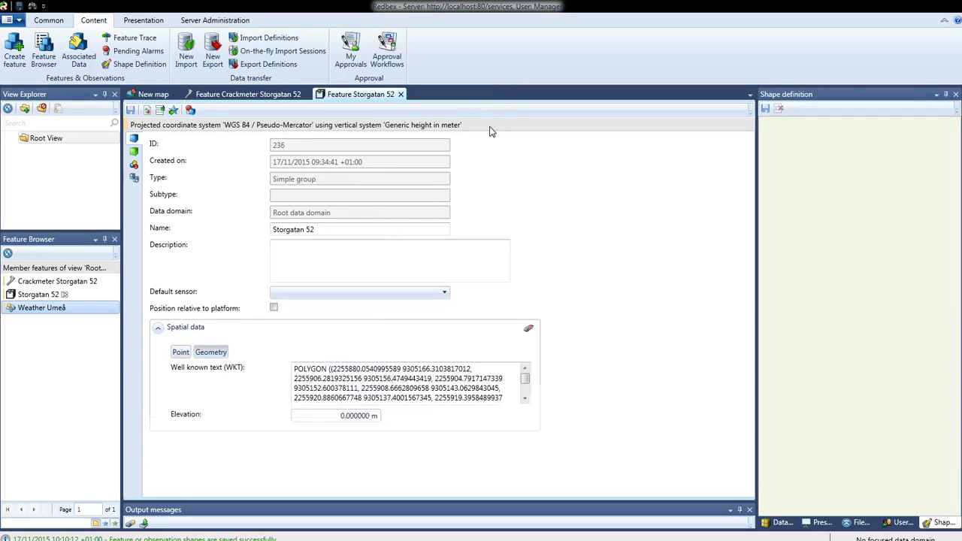
pyautogui.click(401, 94)
pyautogui.click(309, 94)
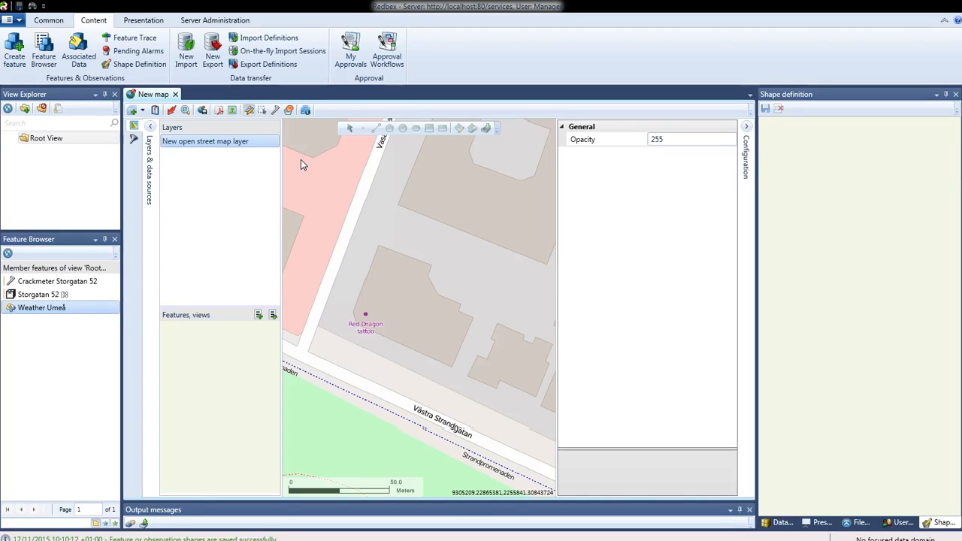
# Step: Add a feature location layer containing Crackmeter Storgatan 52, Storgatan 52 and Weather Umeå, and make it define the zoom extent
pyautogui.click(142, 111)
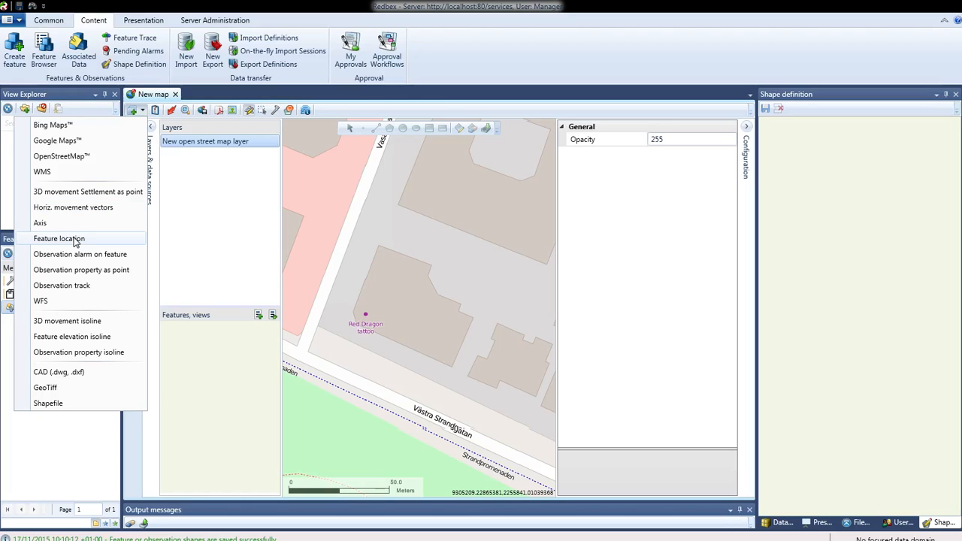
pyautogui.click(75, 239)
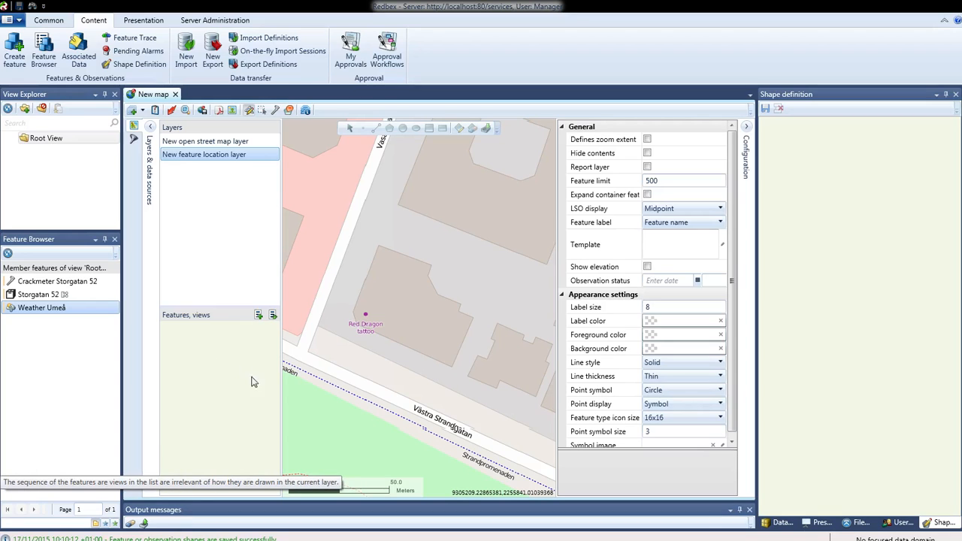
pyautogui.moveTo(58, 281); pyautogui.dragTo(225, 359)
pyautogui.moveTo(36, 296); pyautogui.dragTo(197, 401)
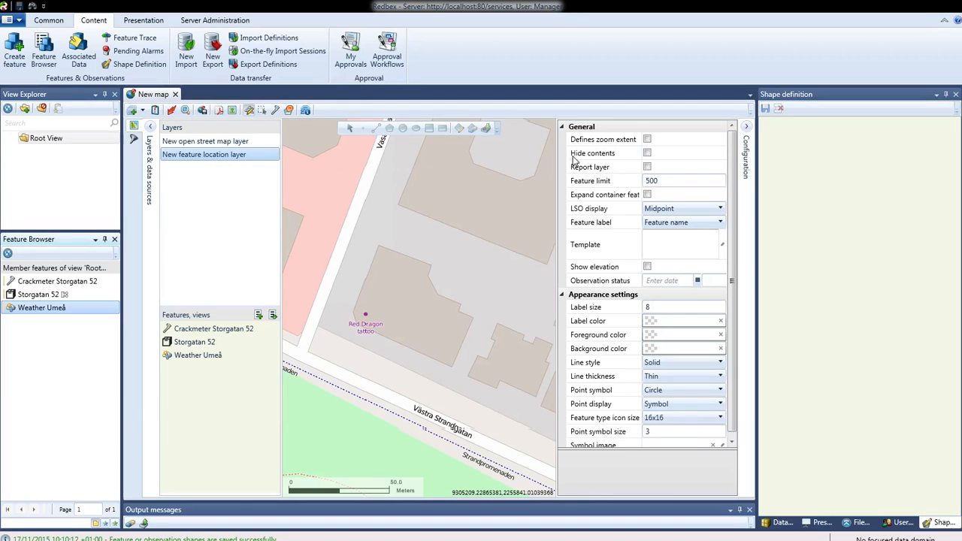
pyautogui.click(649, 142)
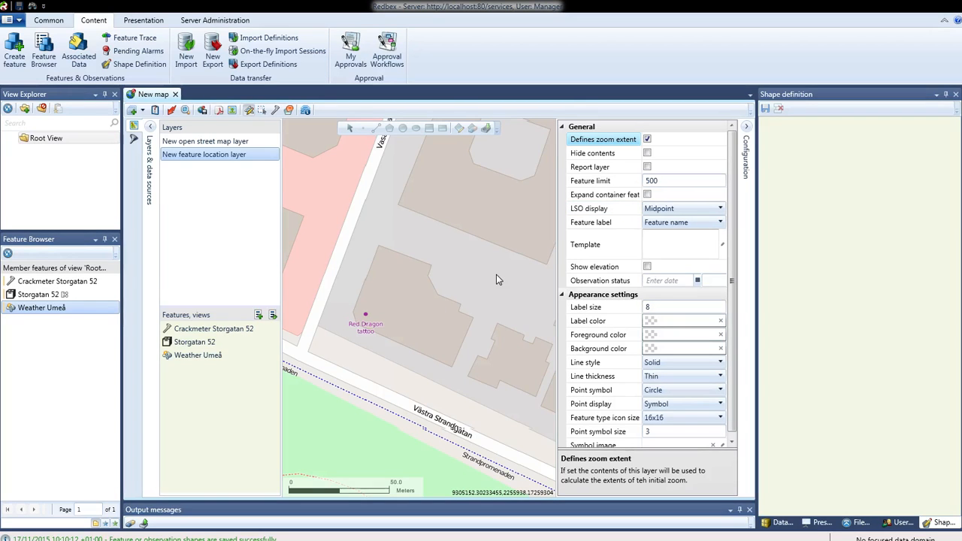
# Step: Set the map's minimum visible length to 1000 and generate the map with the feature location layer
pyautogui.click(155, 110)
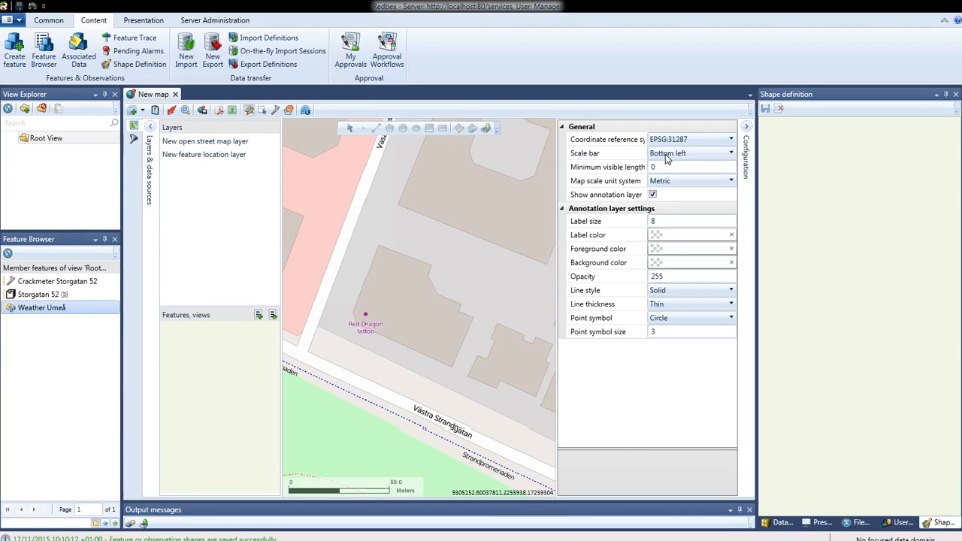
pyautogui.click(662, 166)
pyautogui.write('1')
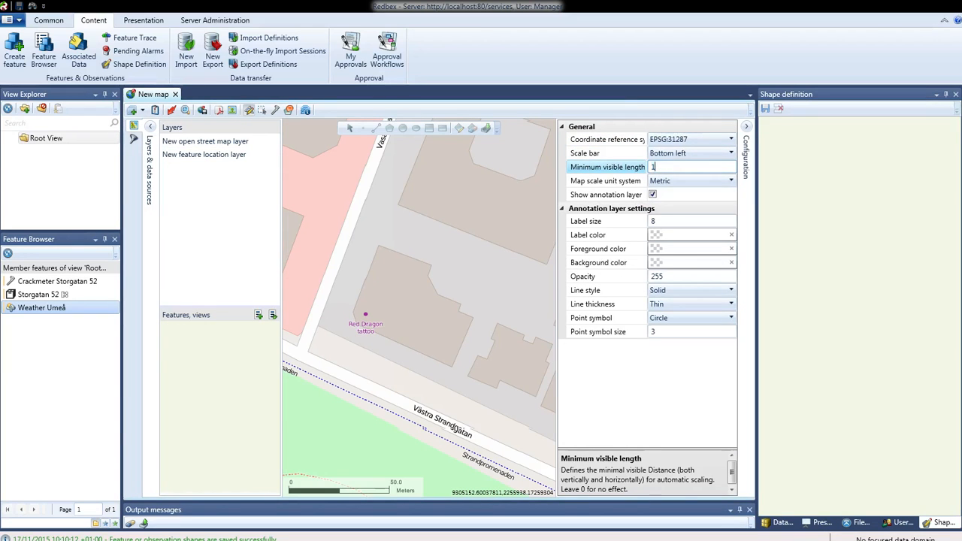
pyautogui.write('000')
pyautogui.click(149, 129)
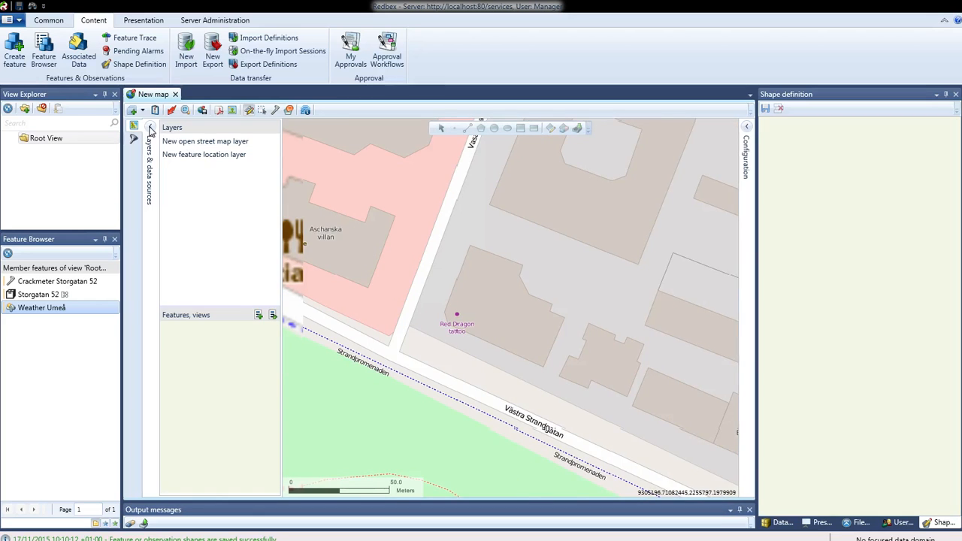
pyautogui.click(172, 111)
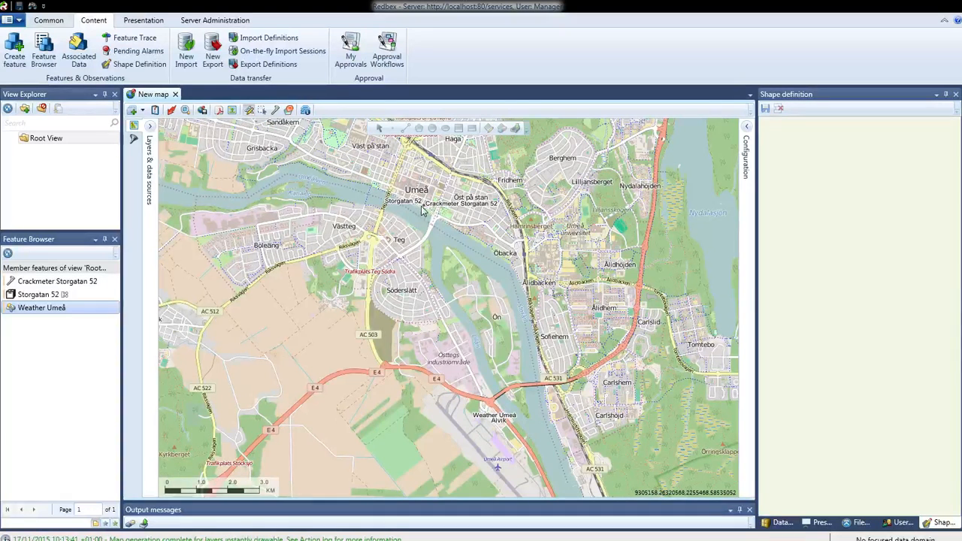
pyautogui.scroll(5, 433, 218)
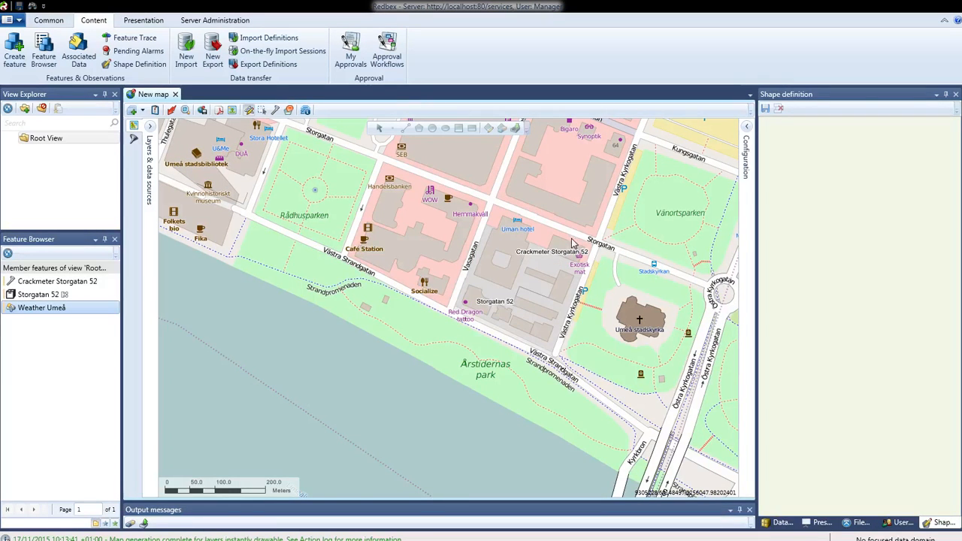
# Step: Redefine the shape of Crackmeter Storgatan 52 as a point at the north side of the Storgatan 52 building and save it
pyautogui.click(64, 296)
pyautogui.click(73, 289)
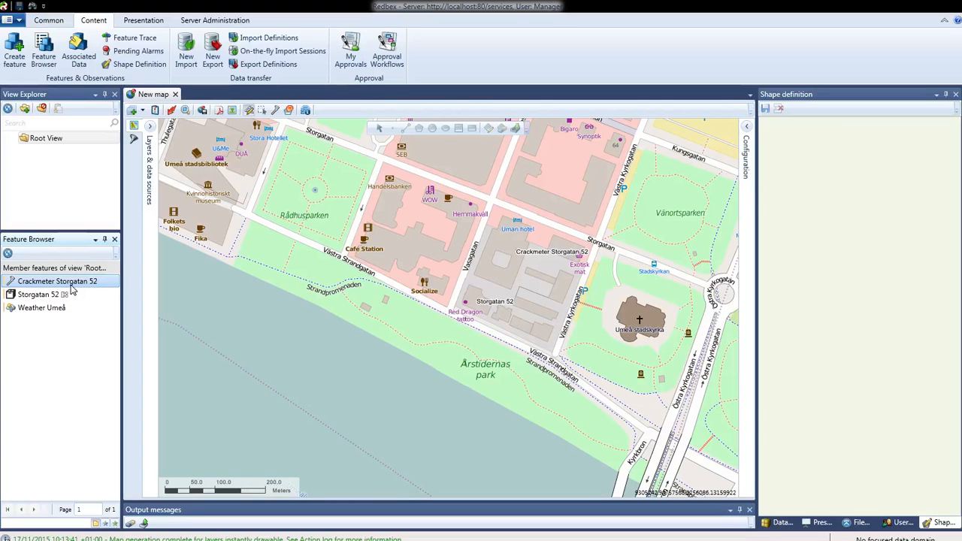
pyautogui.moveTo(61, 286); pyautogui.dragTo(869, 243)
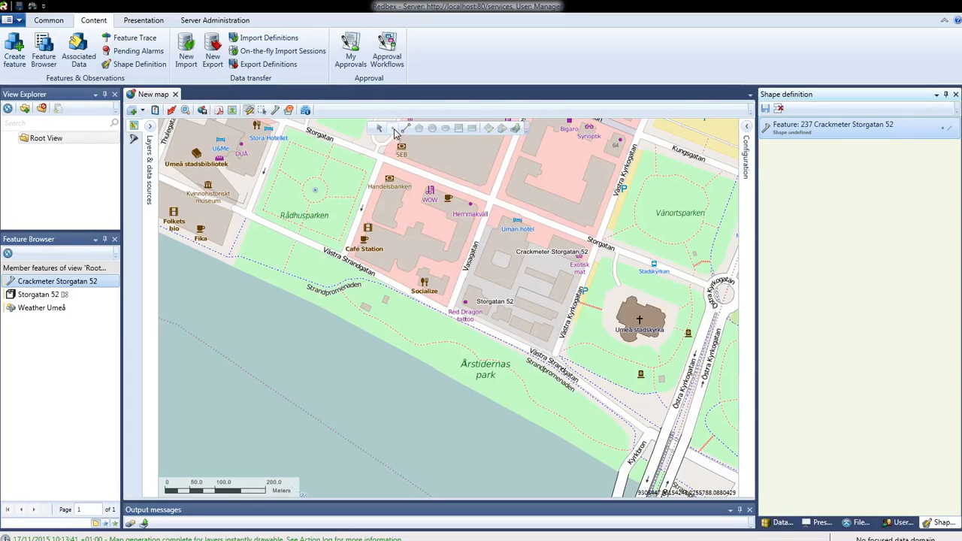
pyautogui.click(479, 293)
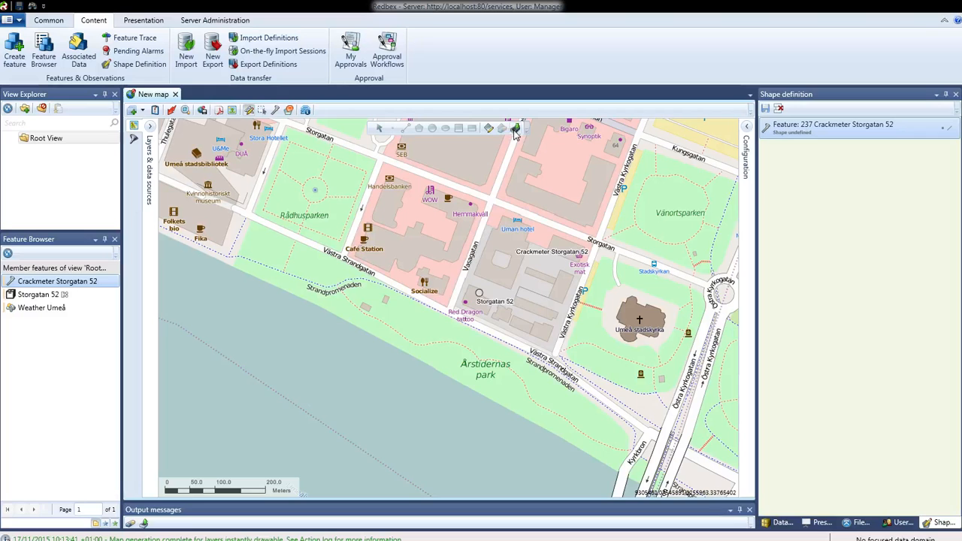
pyautogui.click(765, 110)
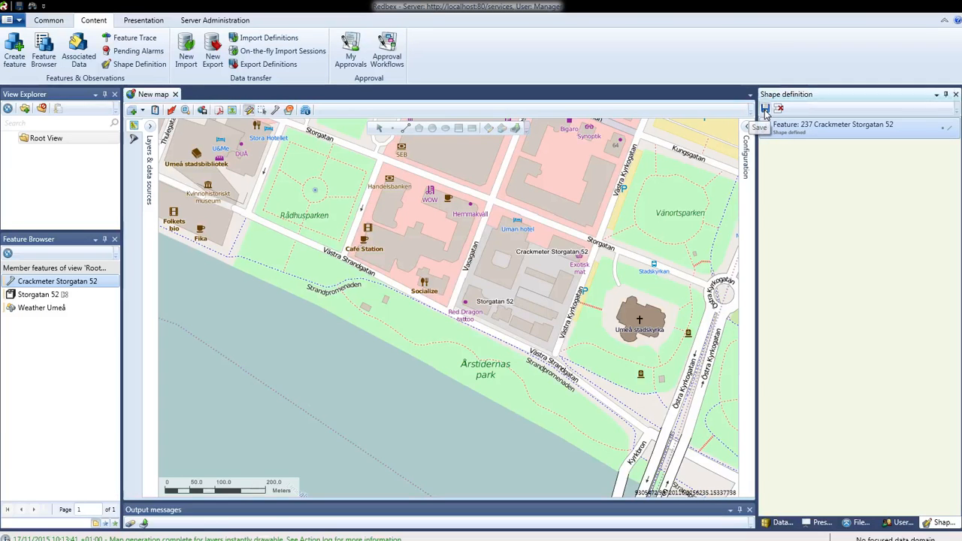
pyautogui.click(765, 110)
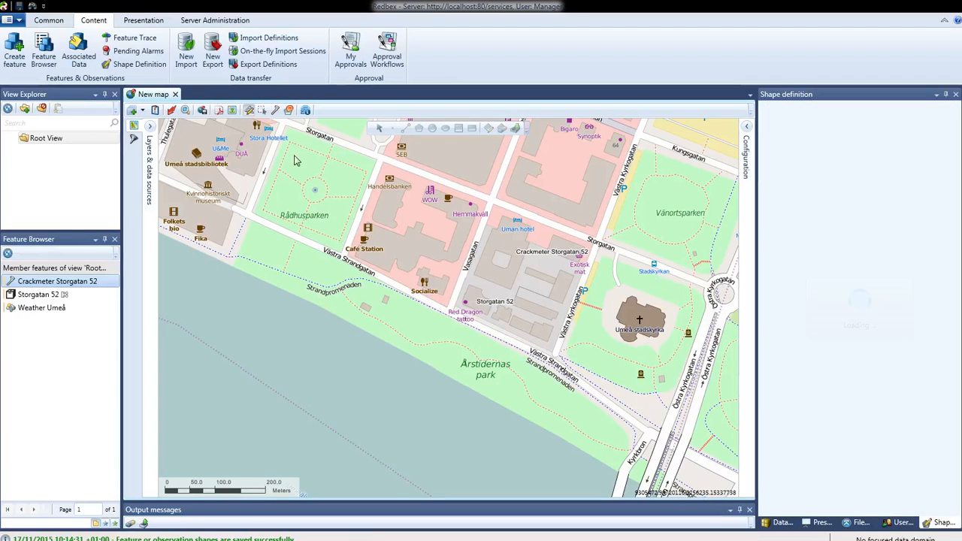
# Step: Remove Weather Umeå from the feature location layer and regenerate the map
pyautogui.click(150, 130)
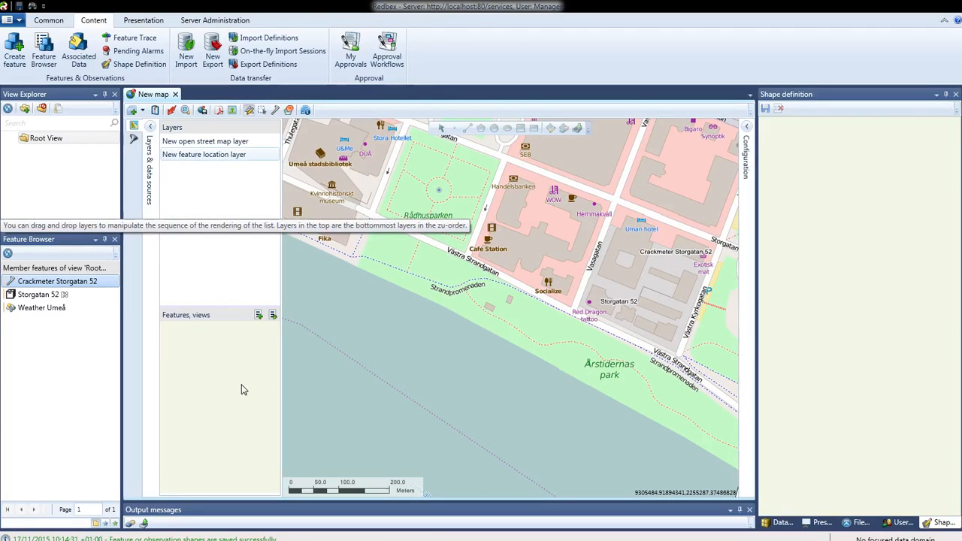
pyautogui.click(218, 155)
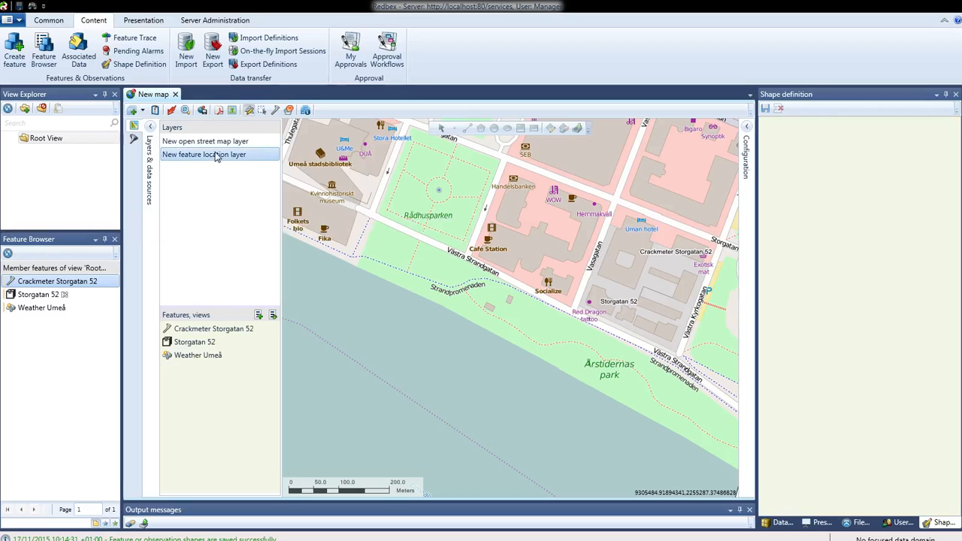
pyautogui.click(211, 359)
pyautogui.press('Delete')
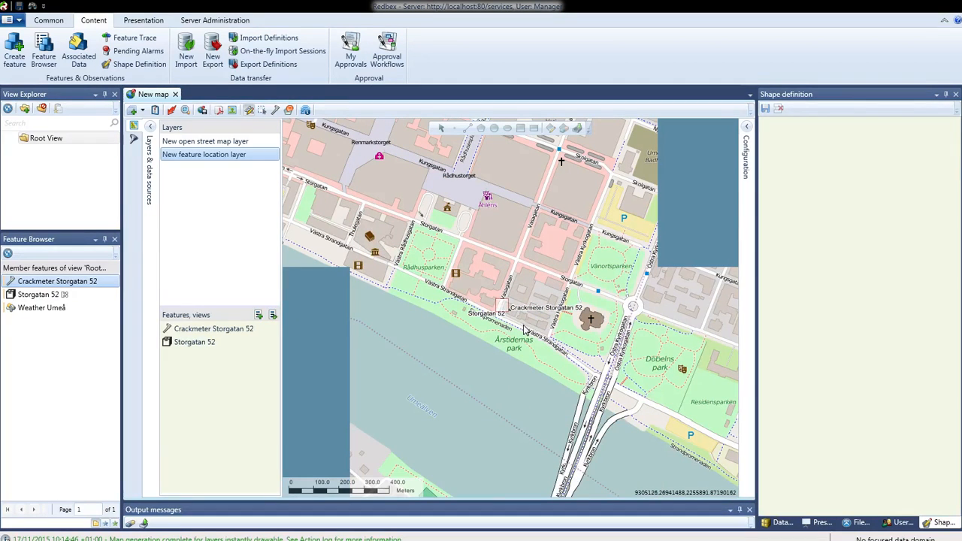
pyautogui.scroll(3, 523, 324)
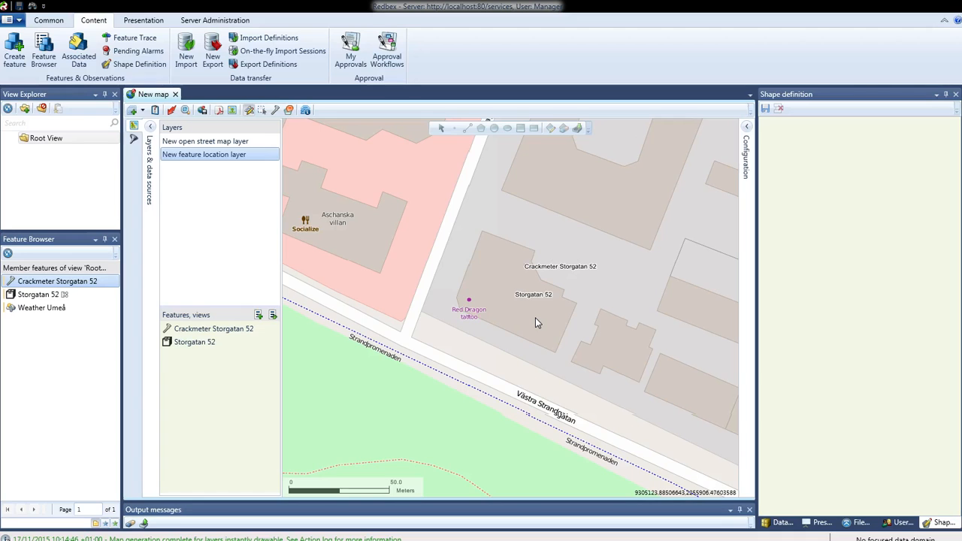
# Step: Set the feature location layer's LSO display to Shape and regenerate the map to show the outline of Storgatan 52
pyautogui.click(746, 128)
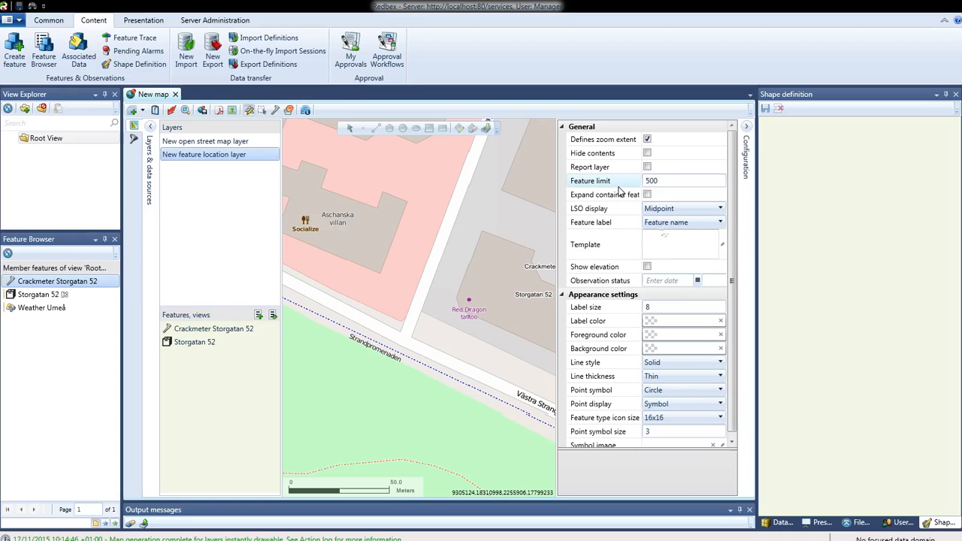
pyautogui.click(661, 209)
pyautogui.click(661, 222)
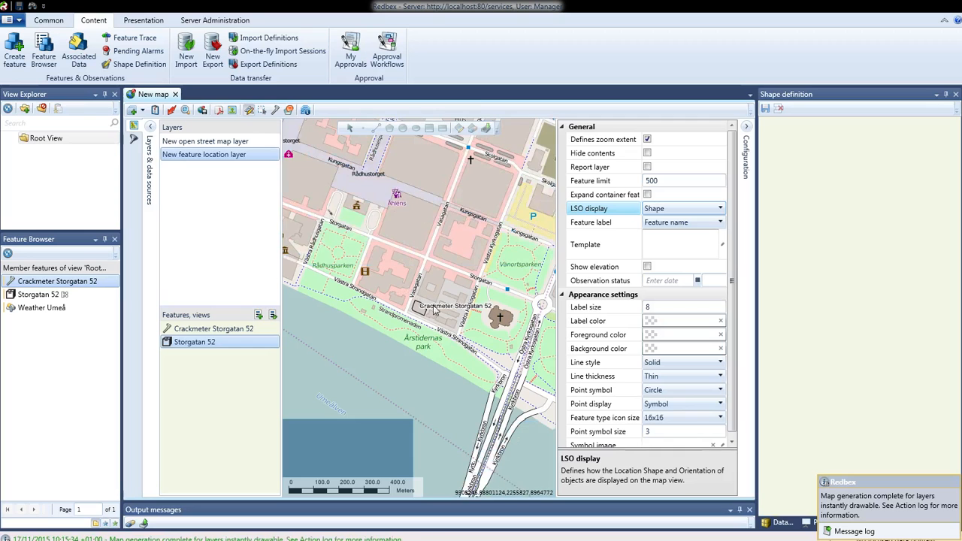
pyautogui.scroll(3, 454, 334)
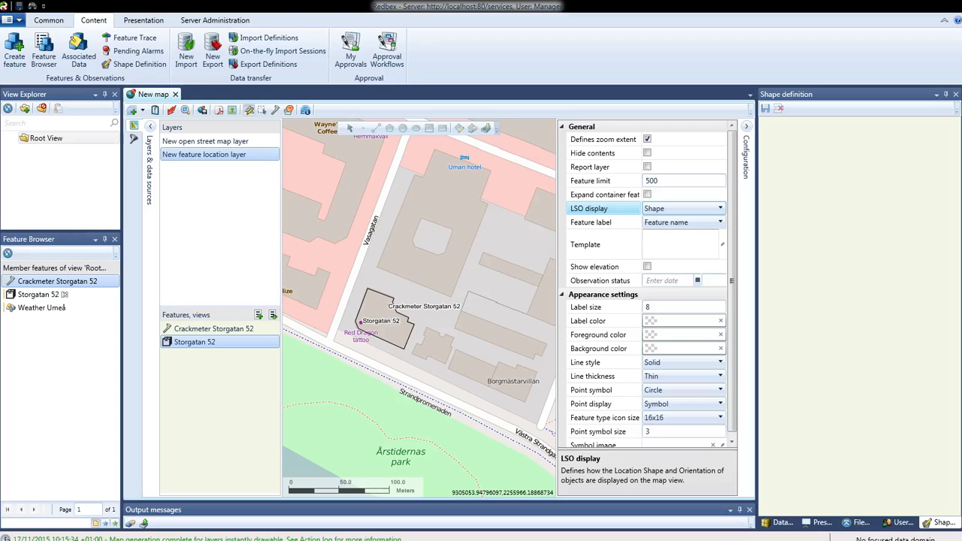
# Step: Switch to the Redbex Reference Manual in the web browser and view the Spatial systems topic
pyautogui.moveTo(0, 82); pyautogui.dragTo(223, 0)
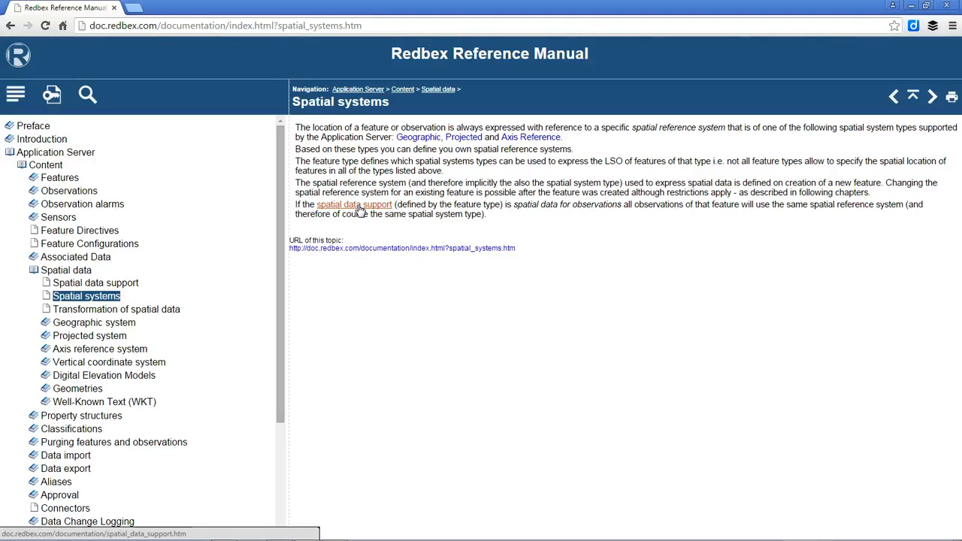